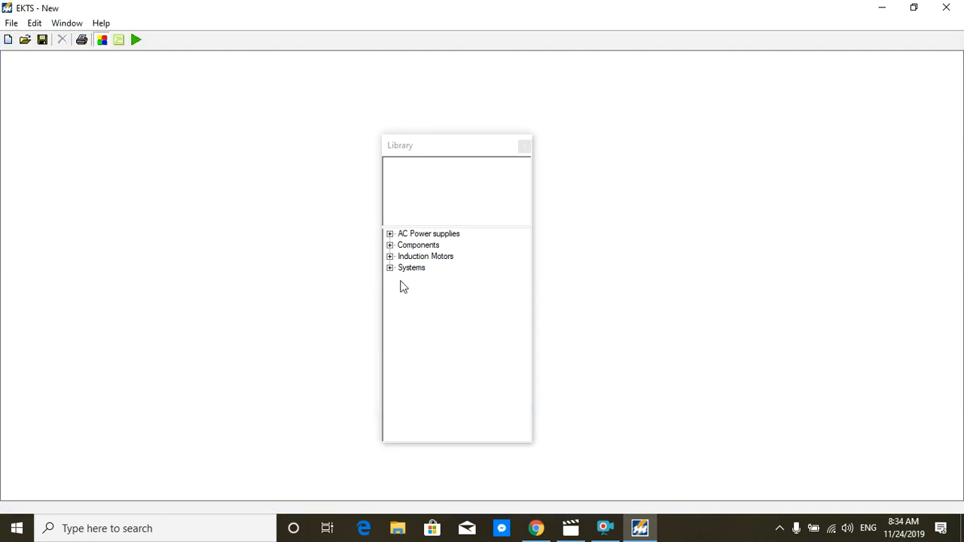
Step: Place a Star-Delta Connectible 3 Phase Induction Motor in the lower-left area of the schematic
left_click(389, 257)
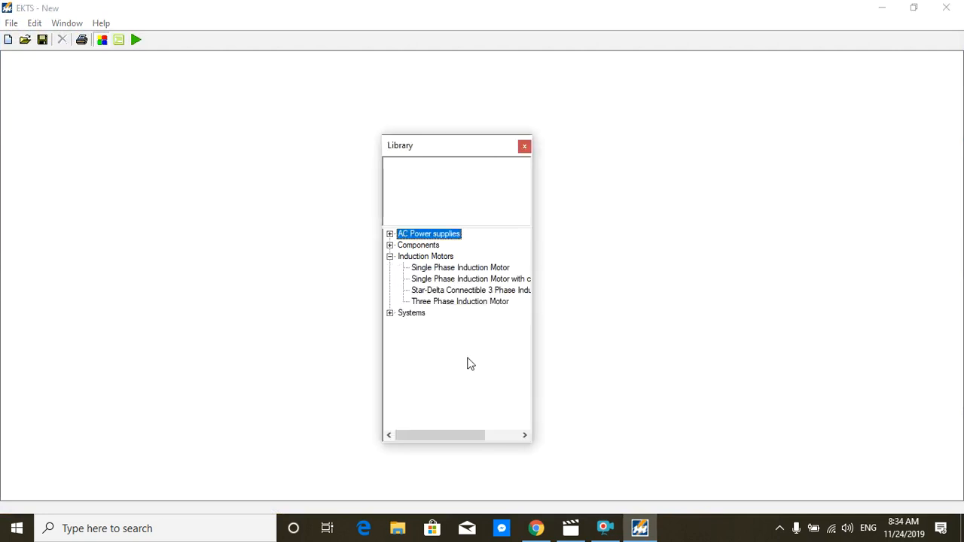
double_click(441, 290)
left_click_drag(45, 87, 85, 406)
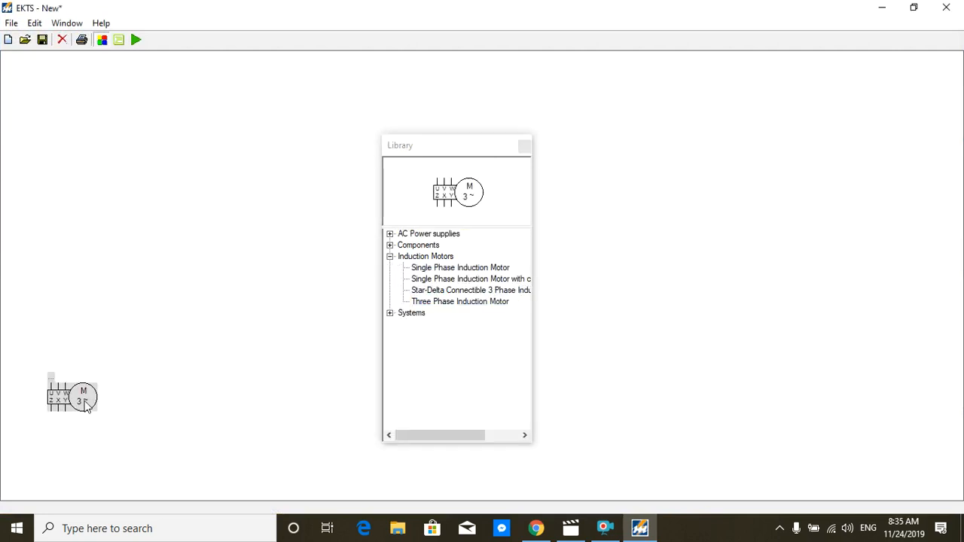
Step: Place a 3-Phase Supply above the motor near the top of the schematic and expand the Components library group
left_click(389, 257)
left_click(389, 234)
left_click(417, 257)
left_click(425, 248)
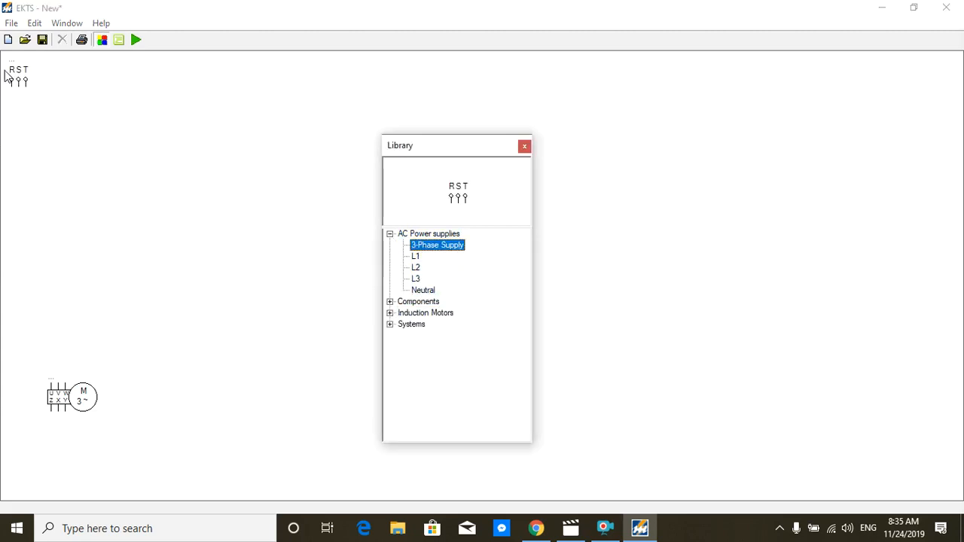
left_click_drag(26, 83, 88, 101)
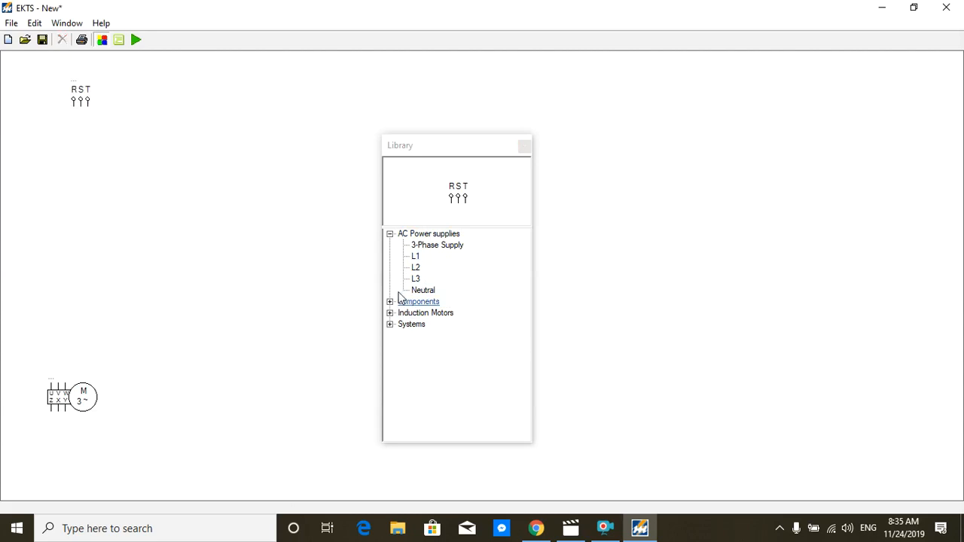
left_click(390, 235)
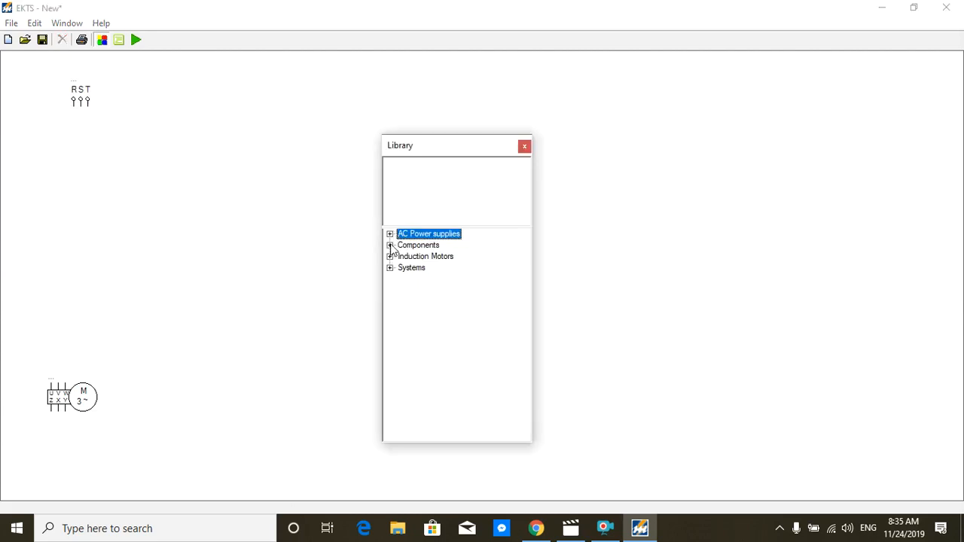
left_click(390, 245)
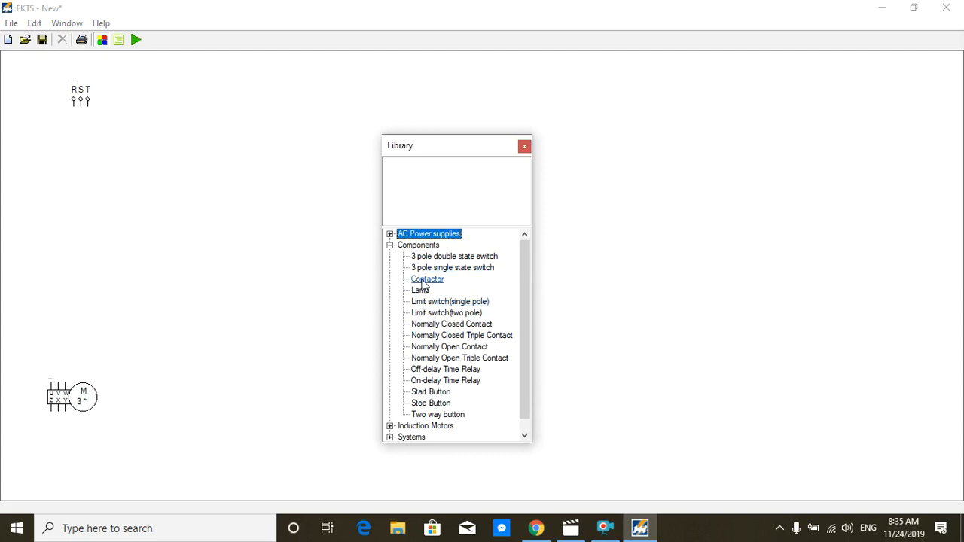
double_click(423, 281)
left_click(17, 87)
left_click(15, 73)
key("Delete")
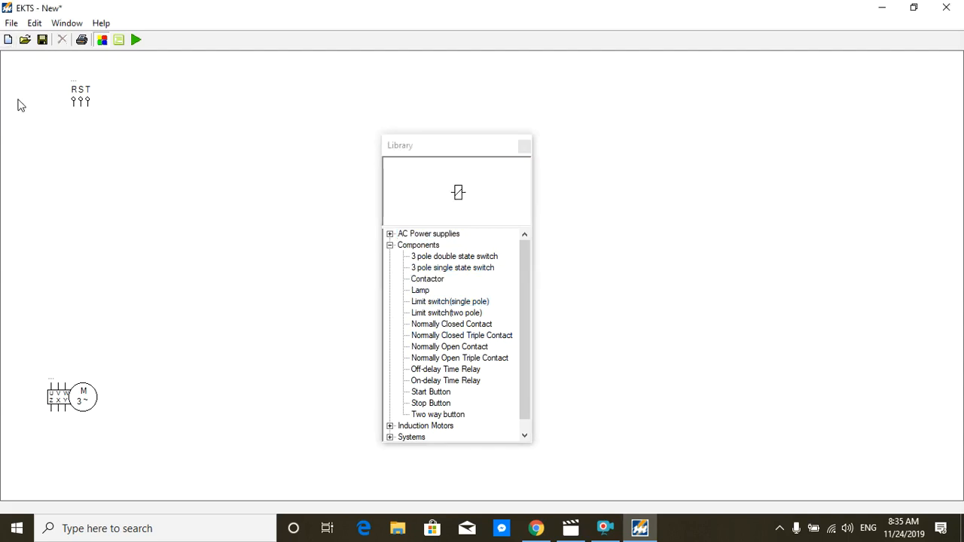
Step: Place a Normally Open Triple Contact between the 3-phase supply and the motor, rotated 90 degrees
double_click(452, 358)
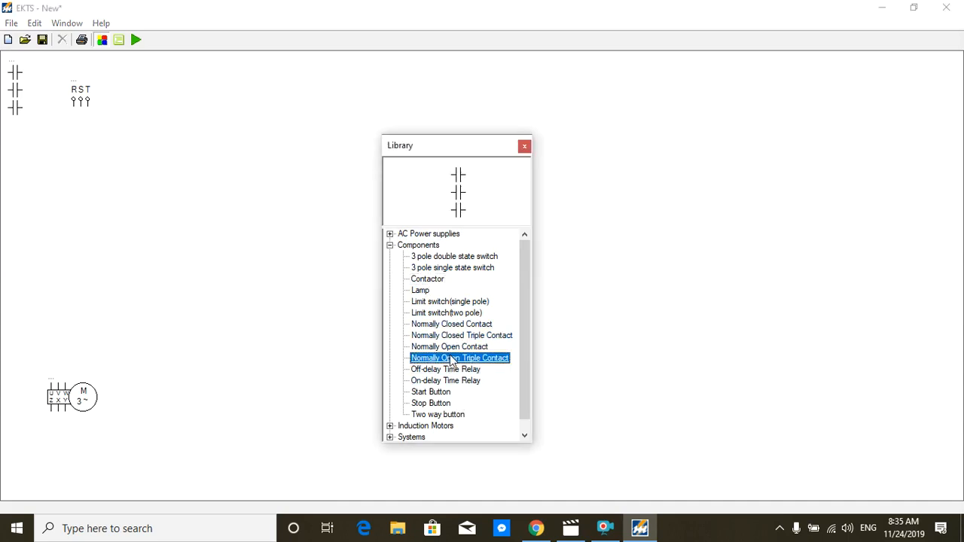
left_click_drag(14, 89, 64, 238)
right_click(50, 219)
left_click(147, 227)
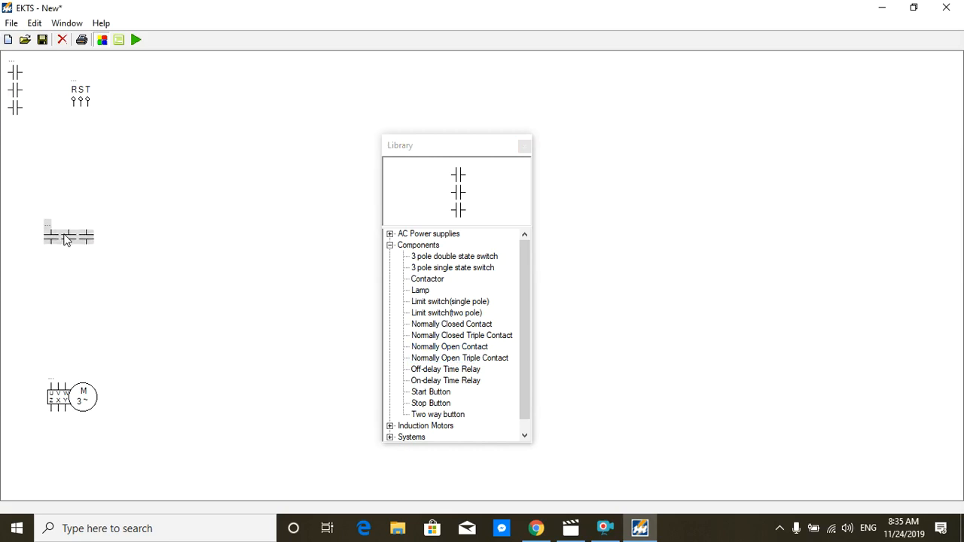
Step: Rotate a second Normally Open Triple Contact 90 degrees and place it to the right of the first one
right_click(19, 94)
mouse_move(52, 101)
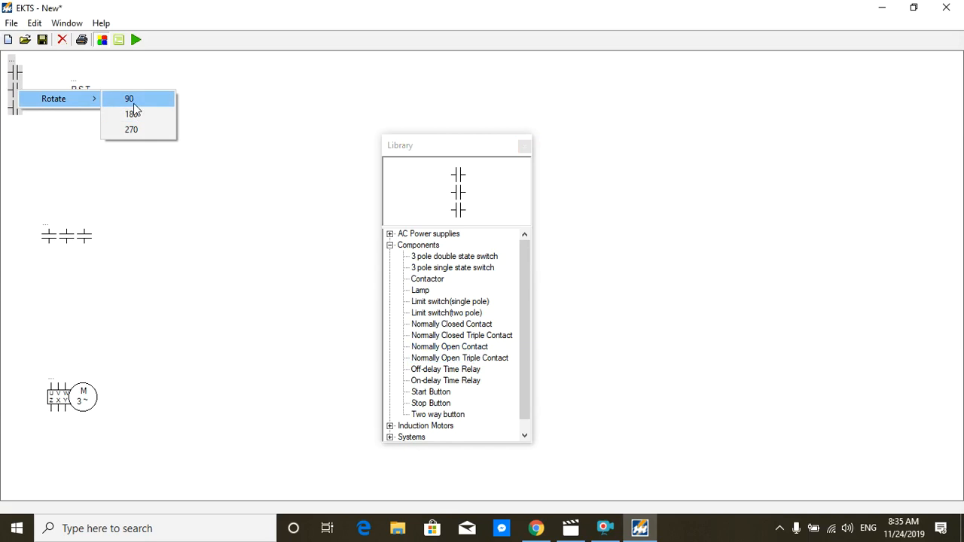
left_click(133, 99)
left_click(65, 117)
left_click_drag(28, 77, 158, 237)
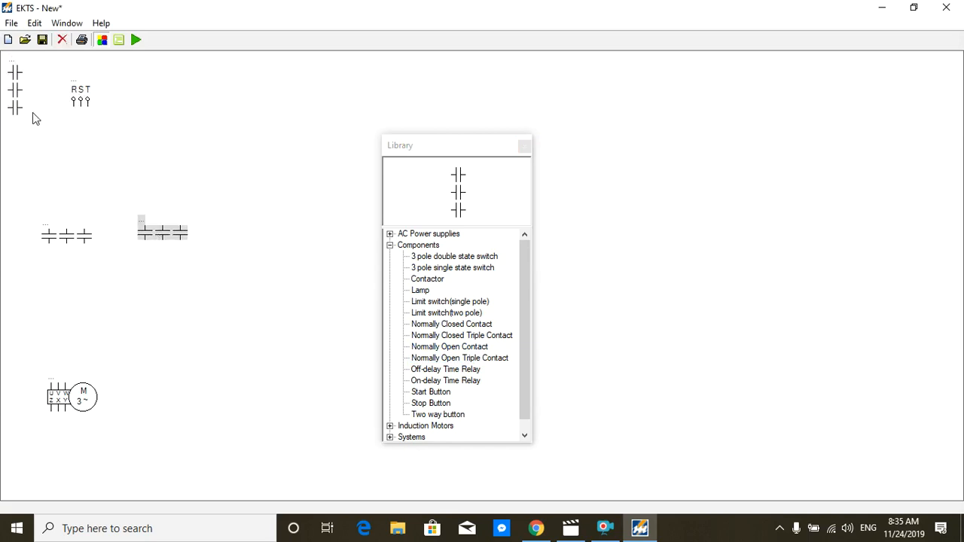
Step: Place a third Normally Open Triple Contact, rotated 90 degrees, right of the second and align the three in a row
left_click_drag(19, 105, 260, 251)
right_click(261, 252)
mouse_move(301, 257)
left_click(360, 264)
right_click(258, 251)
left_click(257, 238)
right_click(257, 238)
mouse_move(307, 254)
left_click(368, 245)
mouse_move(265, 220)
left_mouse_down()
mouse_move(253, 240)
mouse_move(253, 229)
left_mouse_up()
left_click(236, 278)
left_click_drag(82, 238, 75, 234)
left_click(56, 124)
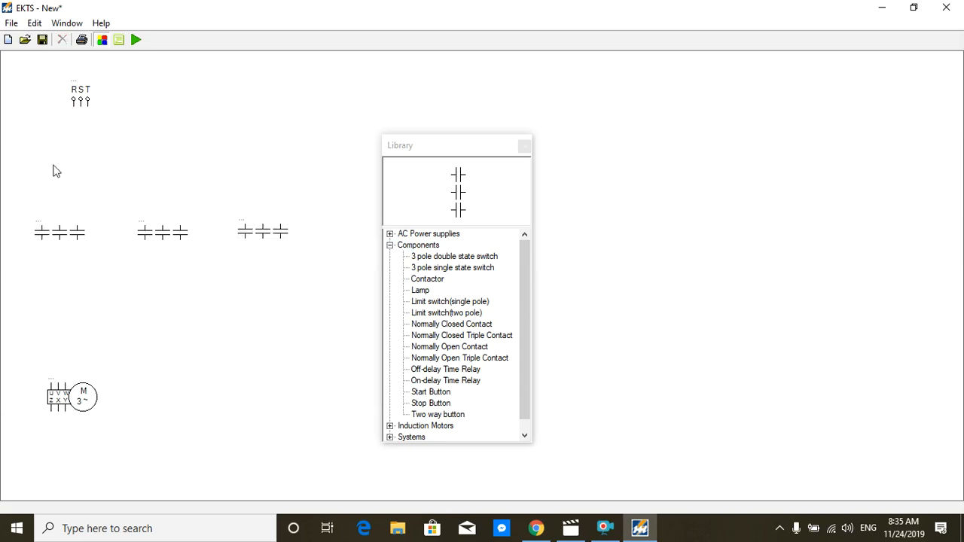
Step: Wire supply phases R, S and T through the first triple contact to motor terminals U, V and W
left_click_drag(74, 107, 41, 228)
left_click_drag(82, 119, 62, 230)
left_click_drag(86, 108, 50, 386)
left_click(100, 294)
left_click(53, 247)
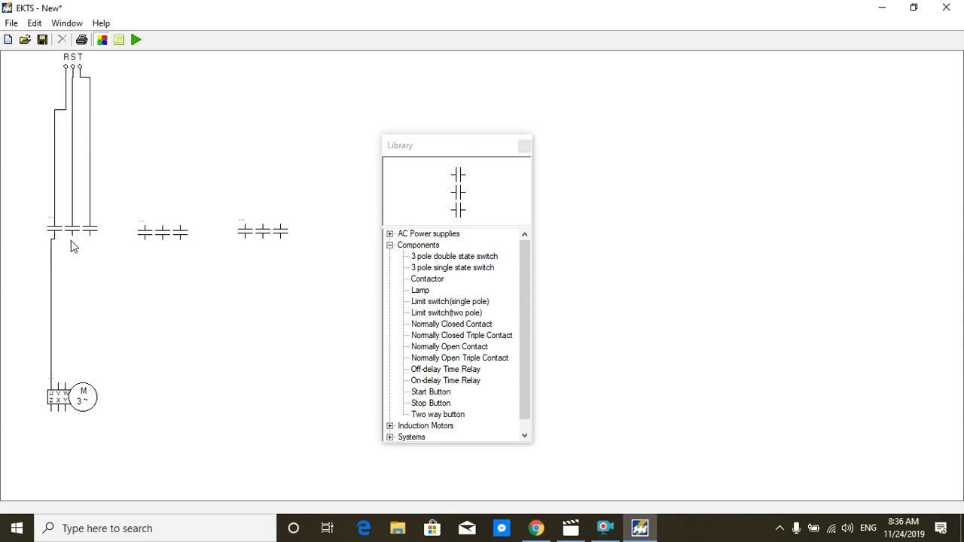
left_click_drag(72, 240, 60, 391)
left_click_drag(90, 237, 66, 391)
Step: Wire motor terminals Z, X and Y to the second triple contact's lower terminals, keeping the three wires spaced apart
left_click_drag(79, 453, 145, 240)
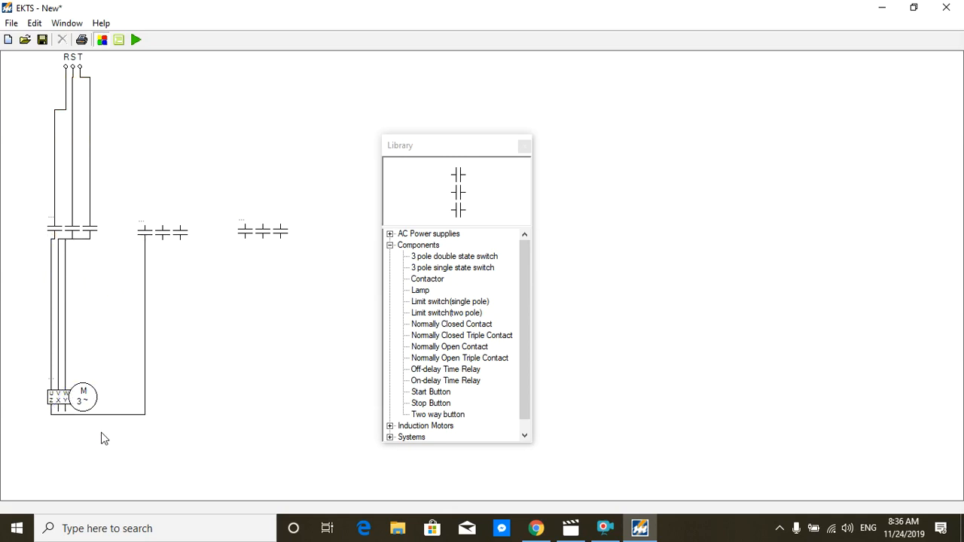
left_click_drag(106, 415, 107, 443)
mouse_move(165, 241)
left_mouse_down()
mouse_move(155, 387)
mouse_move(70, 431)
mouse_move(71, 409)
mouse_move(108, 441)
left_mouse_up()
left_click_drag(181, 241, 121, 429)
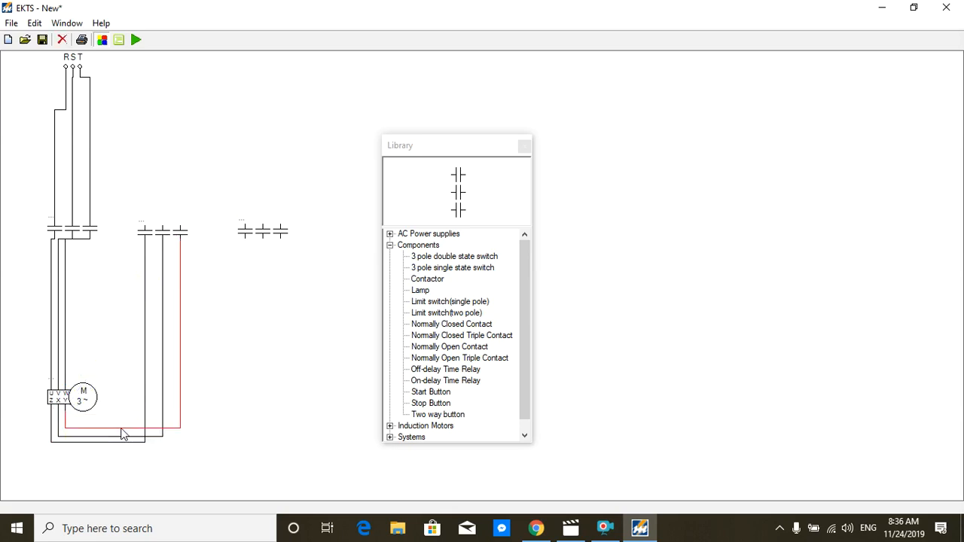
left_click(258, 417)
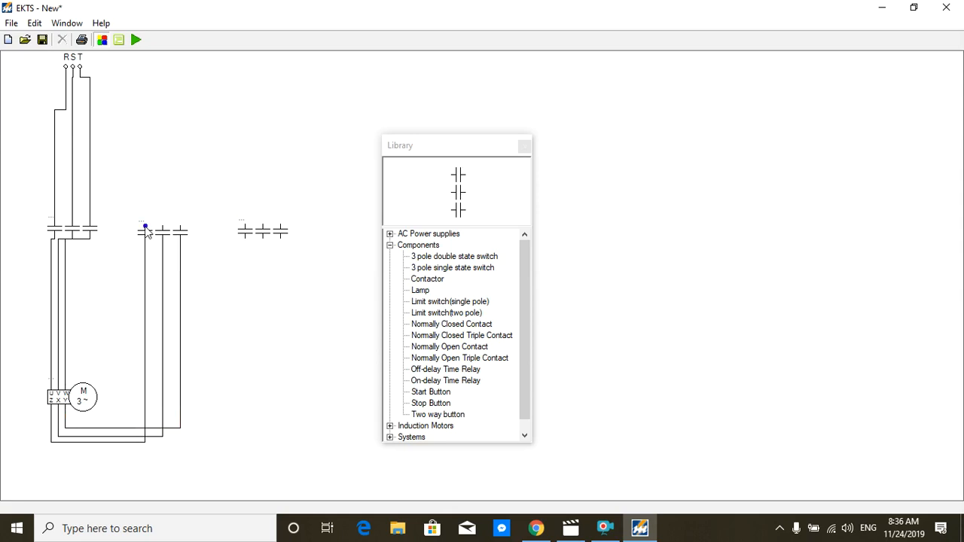
Step: Connect the second triple contact's upper terminals to the R, S and T supply lines, adjusting the first contact and wire routing for clearance
left_click_drag(78, 186, 102, 208)
left_click_drag(162, 227, 72, 182)
left_click(94, 230)
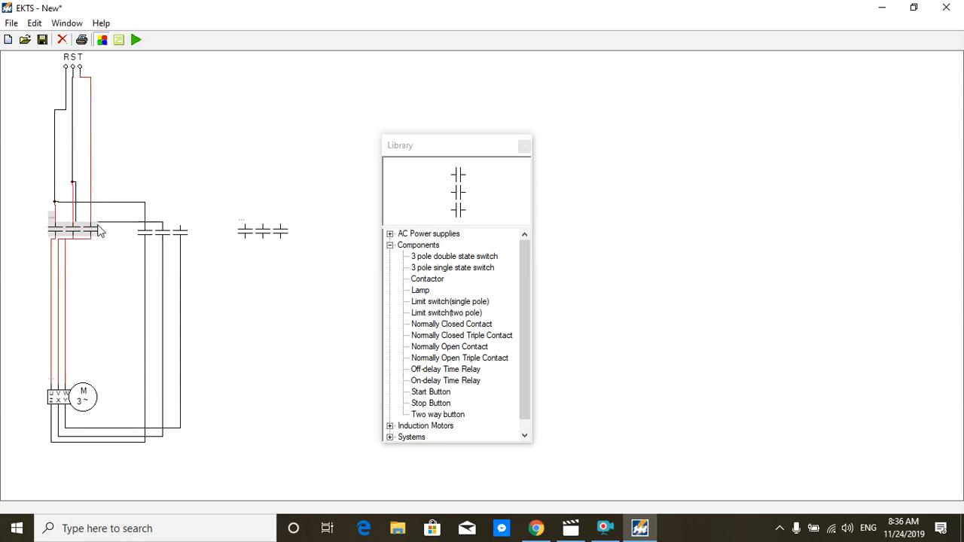
left_click_drag(83, 230, 138, 183)
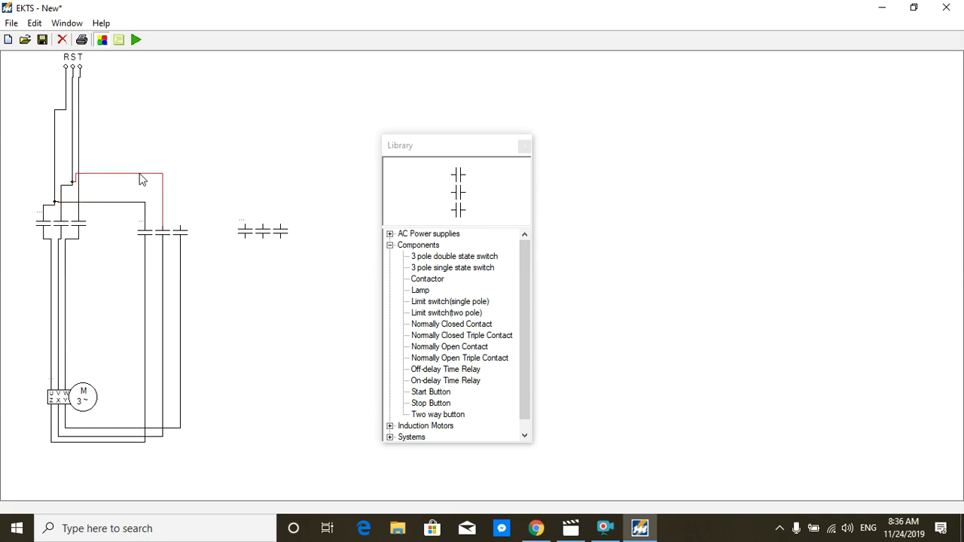
left_click(259, 196)
left_click(184, 232)
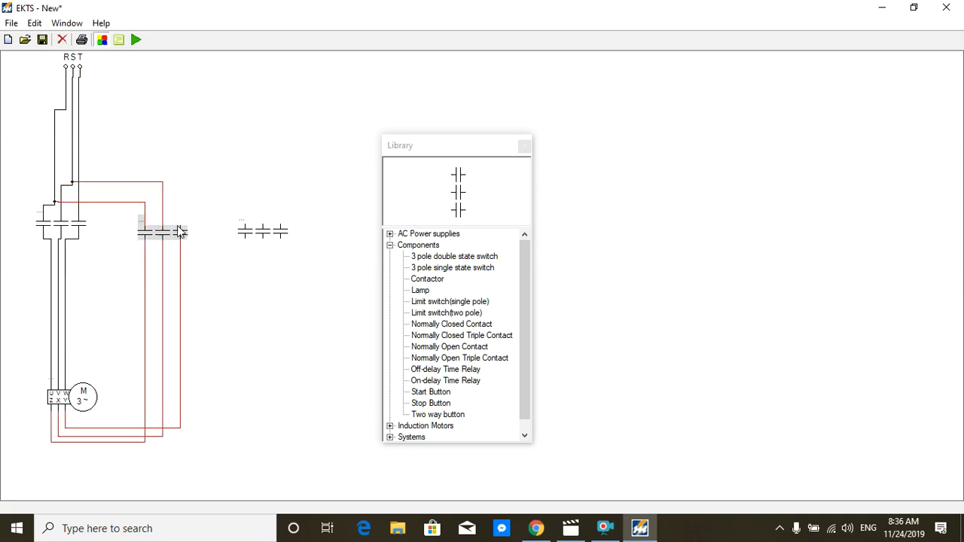
mouse_move(180, 224)
left_mouse_down()
mouse_move(134, 118)
mouse_move(79, 153)
left_mouse_up()
left_click_drag(112, 225, 126, 148)
left_click(232, 293)
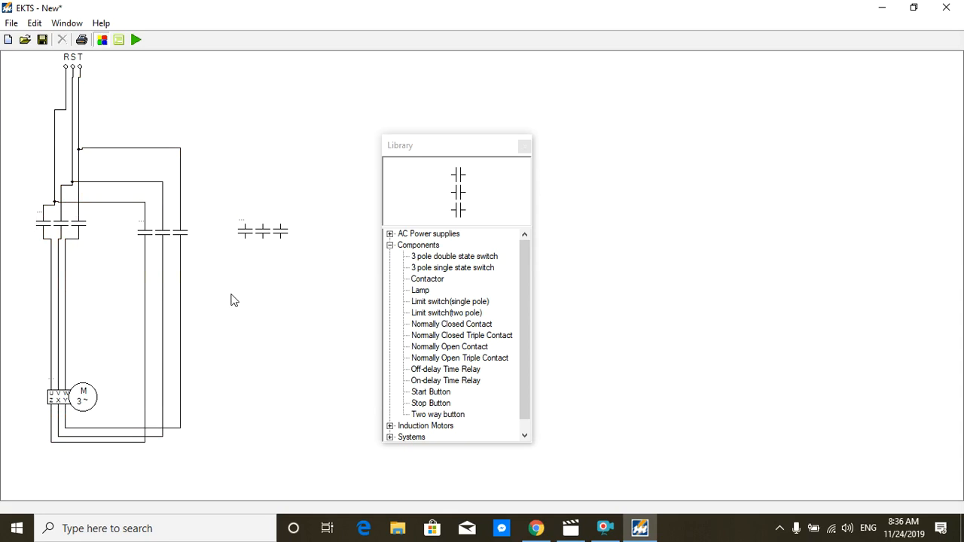
Step: Connect the third triple contact's lower terminals to the three wires beneath the second triple contact, each at a separate height
left_click_drag(245, 239, 146, 289)
left_click_drag(210, 242, 210, 289)
left_click(267, 246)
left_click_drag(262, 239, 165, 277)
mouse_move(214, 243)
left_mouse_down()
mouse_move(222, 278)
mouse_move(180, 259)
mouse_move(219, 248)
mouse_move(220, 261)
left_mouse_up()
left_click(305, 254)
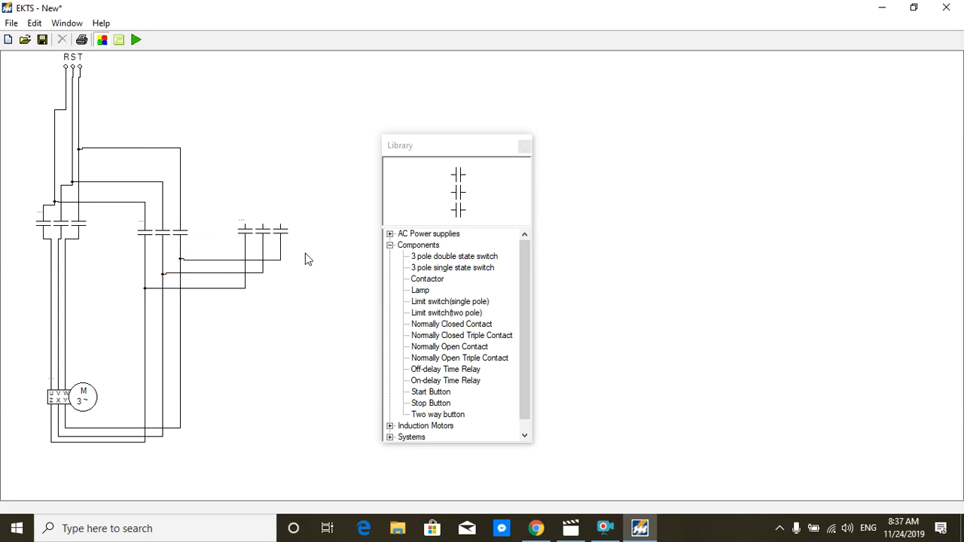
Step: Join the three upper terminals of the third triple contact together to form the star point
mouse_move(261, 221)
left_mouse_down()
mouse_move(277, 229)
mouse_move(284, 194)
left_mouse_up()
left_click(303, 198)
left_click_drag(247, 225, 273, 193)
left_click_drag(257, 227, 260, 196)
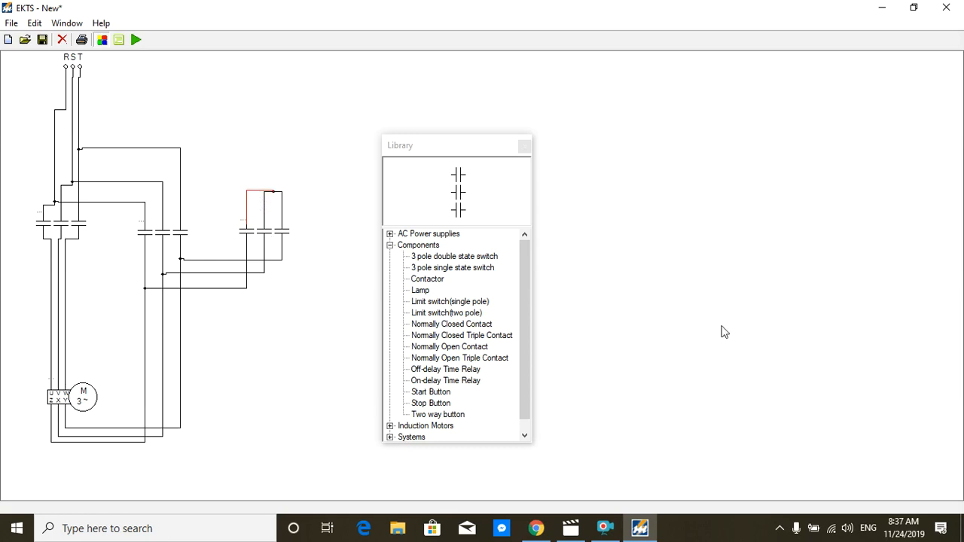
Step: Place an L3 supply above and right of the power circuit, rotating it 90 degrees and another 180 degrees
left_click(390, 246)
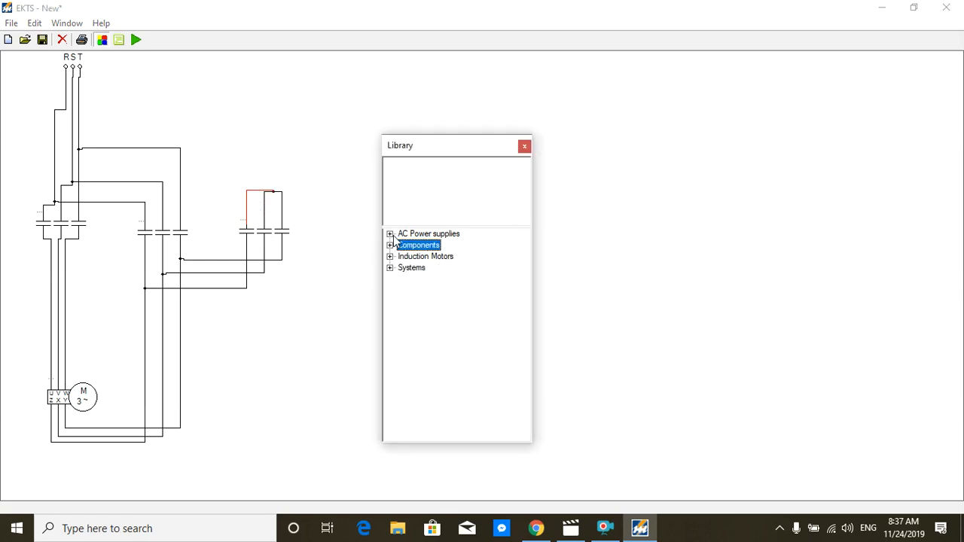
left_click(391, 234)
left_click(417, 257)
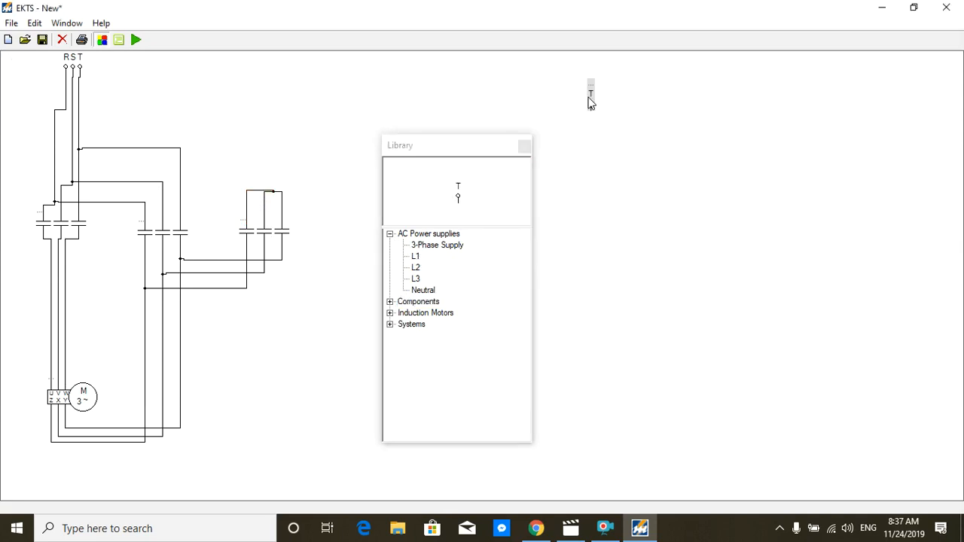
right_click(591, 92)
mouse_move(661, 113)
left_click(695, 111)
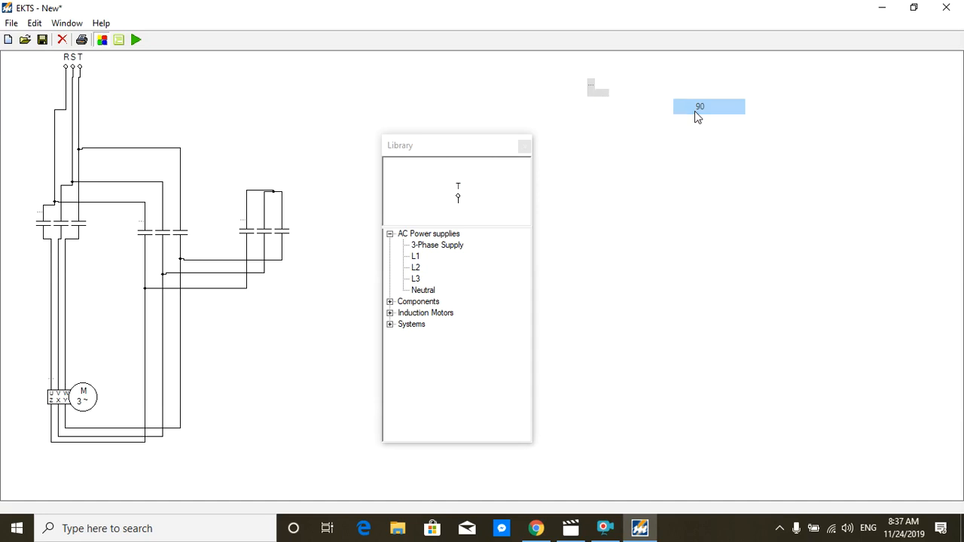
right_click(597, 100)
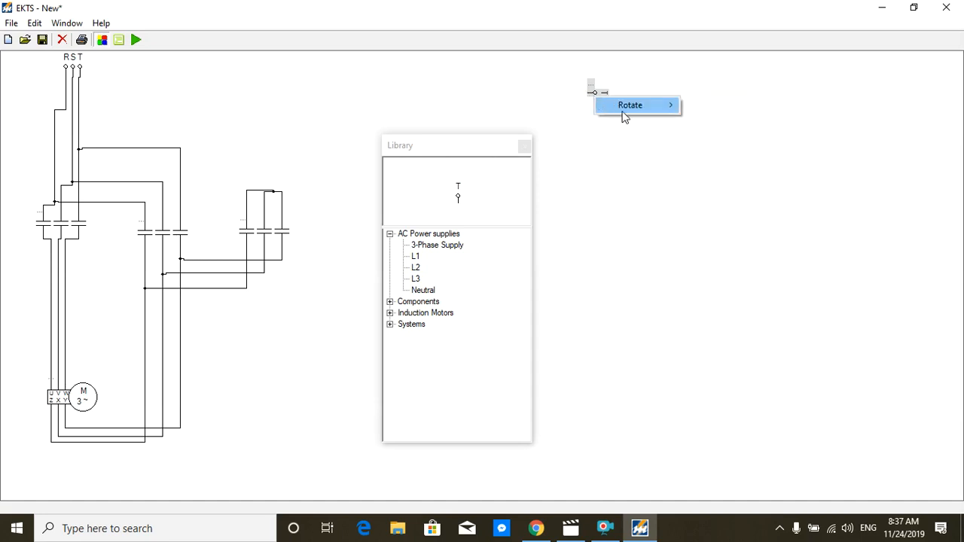
mouse_move(641, 106)
left_click(708, 121)
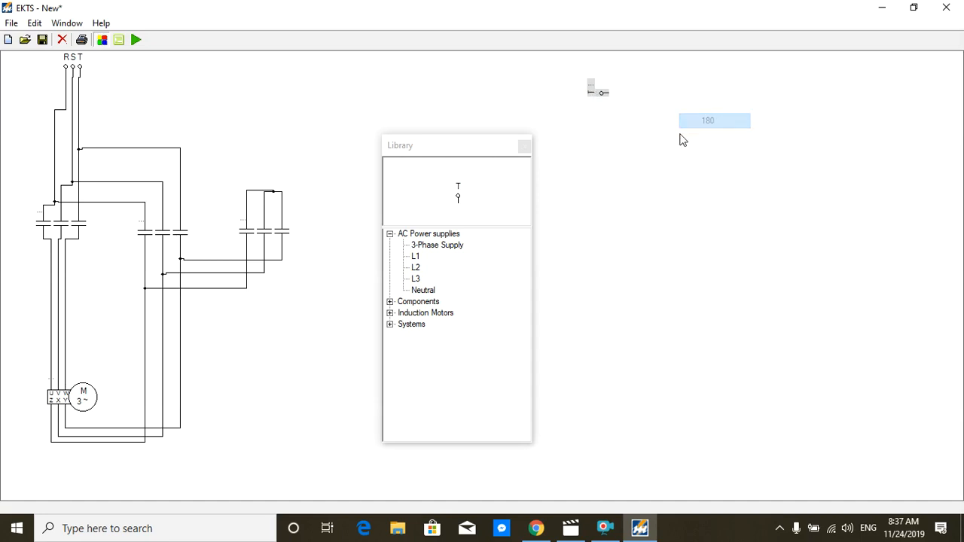
Step: Place a Neutral supply at the lower-right edge of the schematic and rotate it 90 degrees
left_click(421, 290)
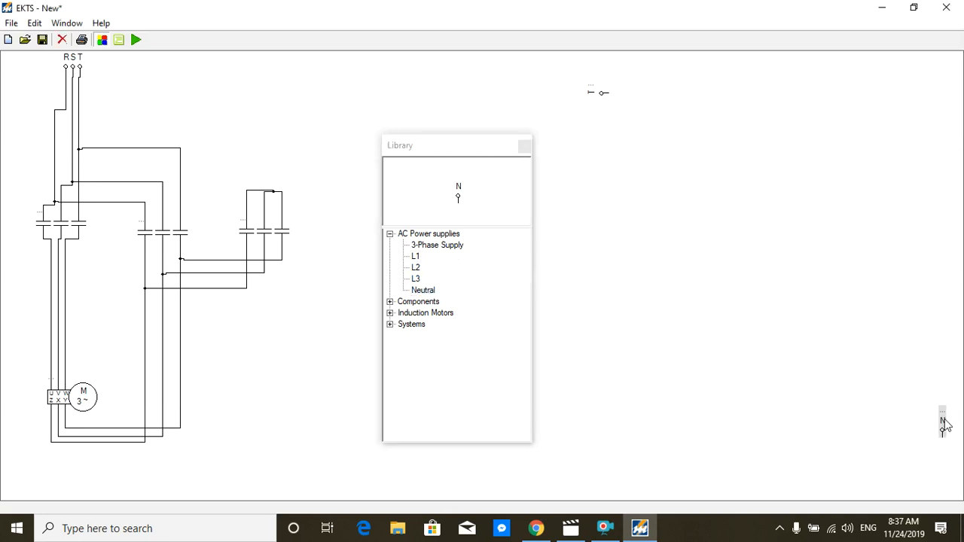
right_click(928, 420)
mouse_move(927, 427)
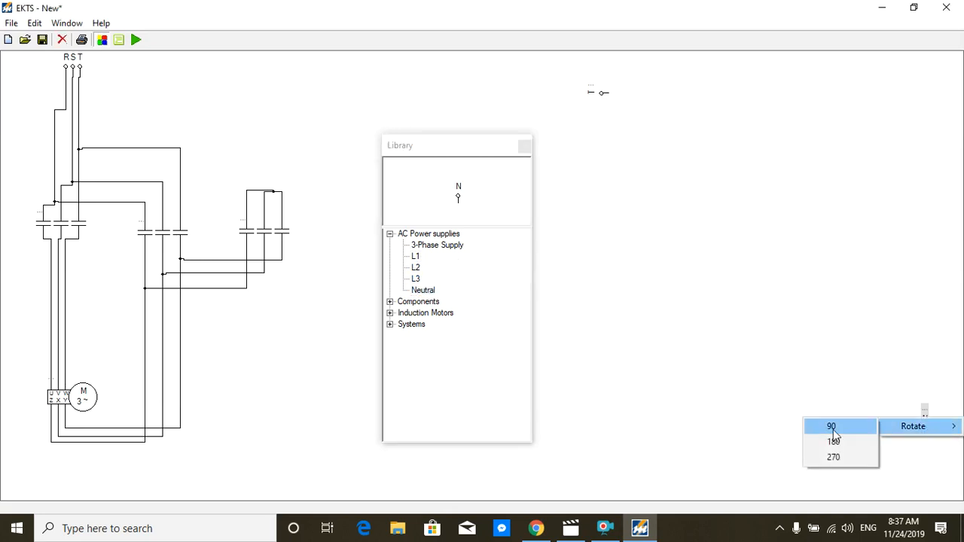
left_click(867, 428)
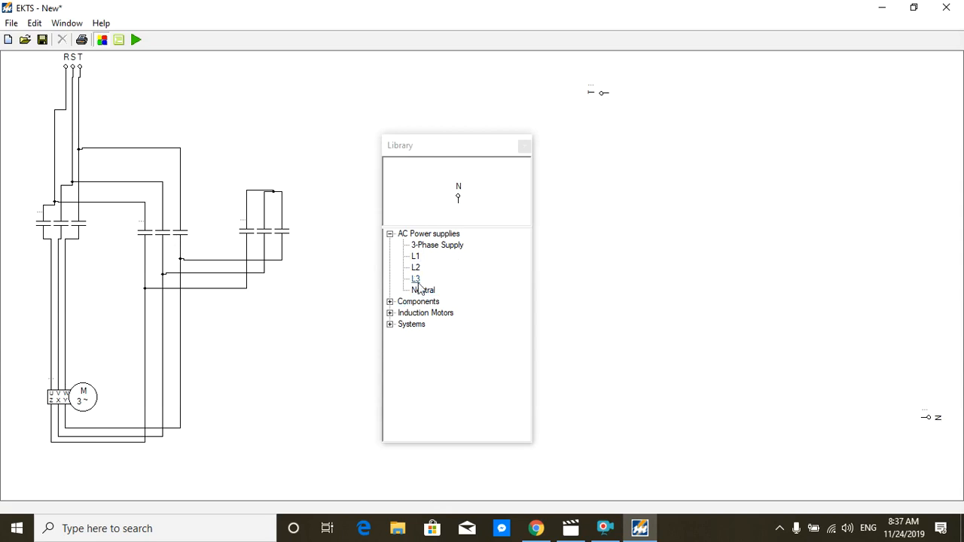
Step: Place a contactor coil in the control circuit area below the L3 supply and rotate it 90 degrees
left_click(389, 233)
left_click(389, 245)
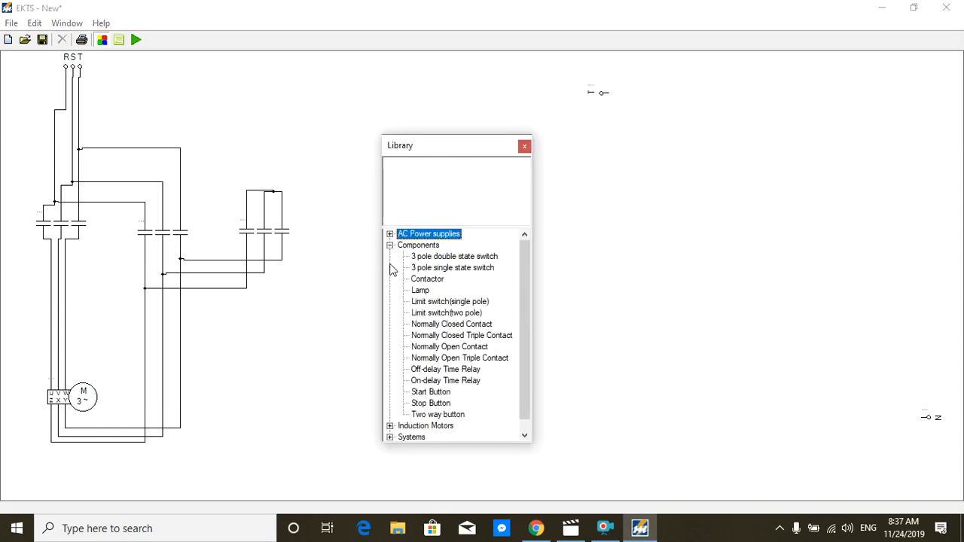
left_click(423, 280)
double_click(424, 281)
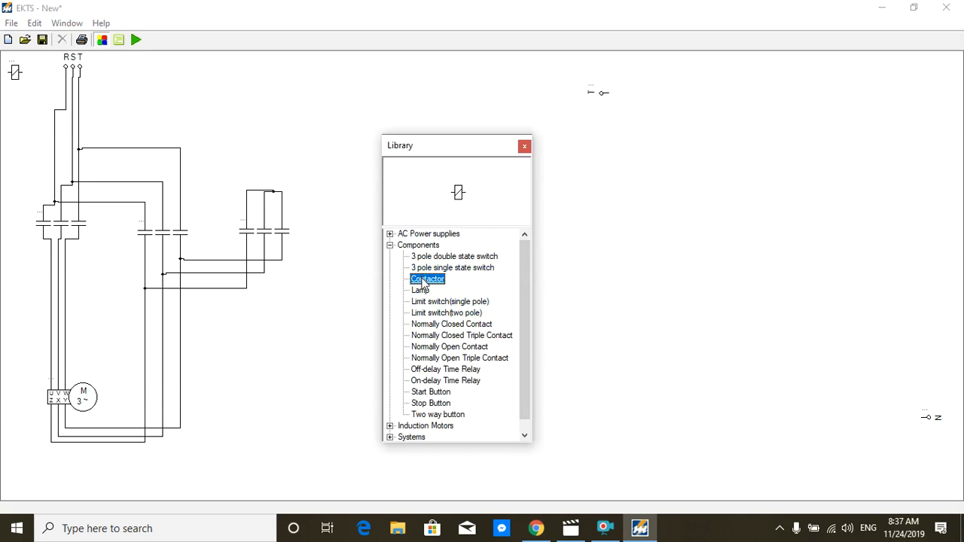
left_click_drag(19, 75, 685, 280)
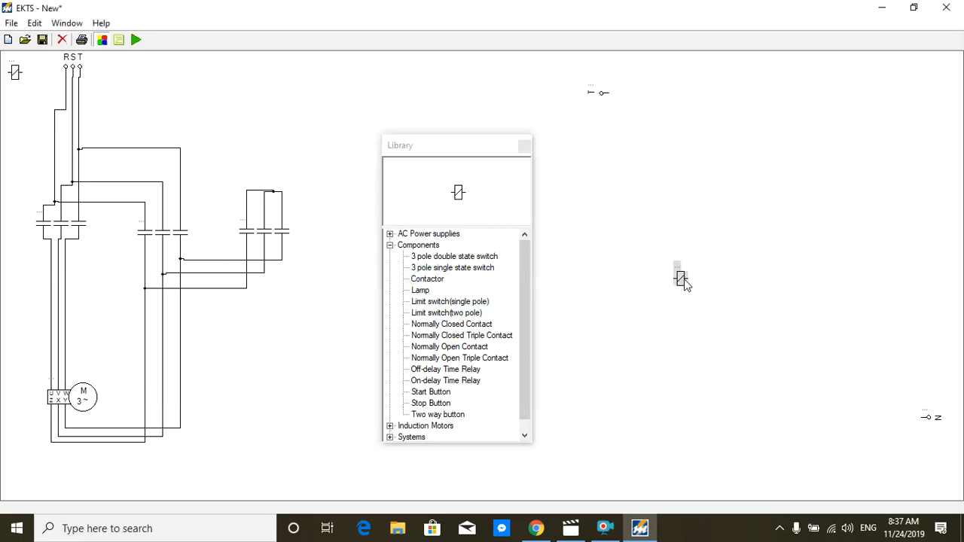
right_click(685, 280)
mouse_move(723, 289)
left_click(795, 290)
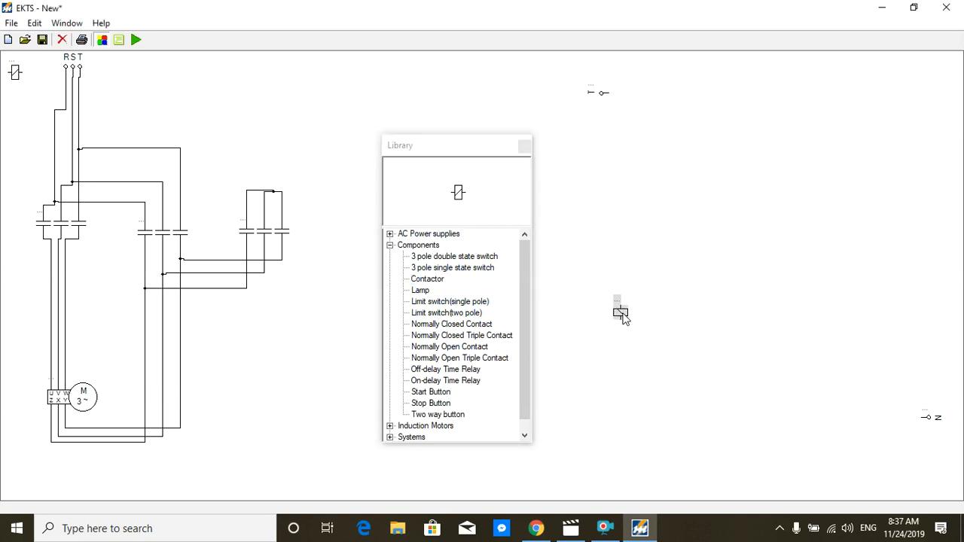
left_click_drag(607, 313, 634, 315)
Step: Place a second contactor coil to the right of the first one and rotate it 90 degrees
left_click(16, 73)
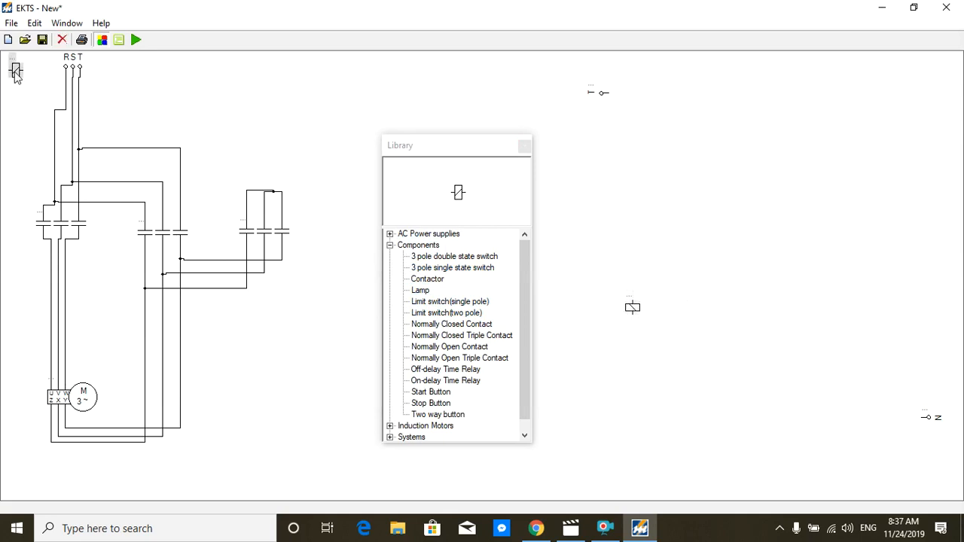
left_click_drag(17, 73, 723, 319)
right_click(723, 319)
mouse_move(798, 327)
left_click(832, 327)
left_click_drag(723, 322, 696, 313)
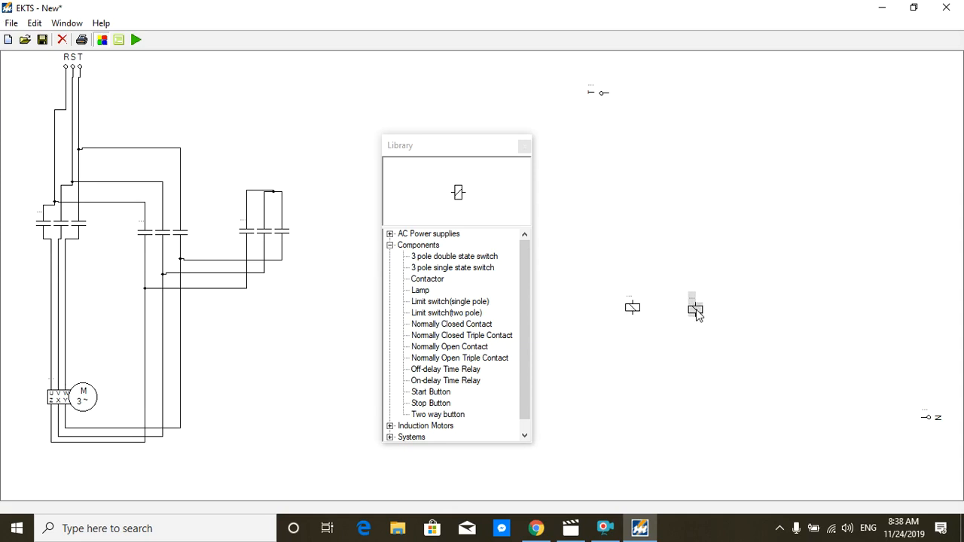
Step: Place a third contactor coil in the same row, further right of the second one, and rotate it 90 degrees
left_click(427, 280)
double_click(428, 282)
left_click_drag(18, 78, 797, 316)
right_click(817, 321)
mouse_move(853, 332)
left_click(769, 330)
left_click(719, 372)
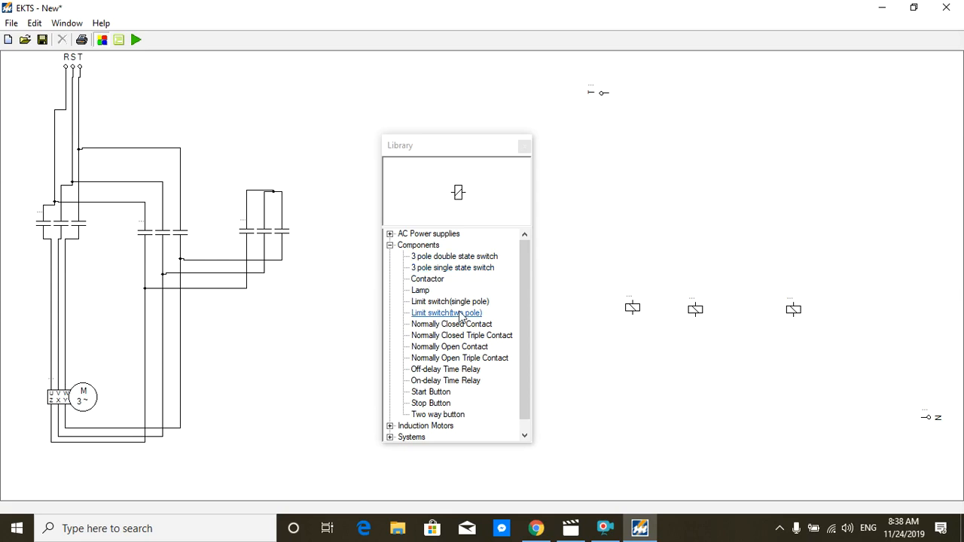
Step: Place a start button above the first contactor coil and rotate it 90 degrees
left_click(423, 391)
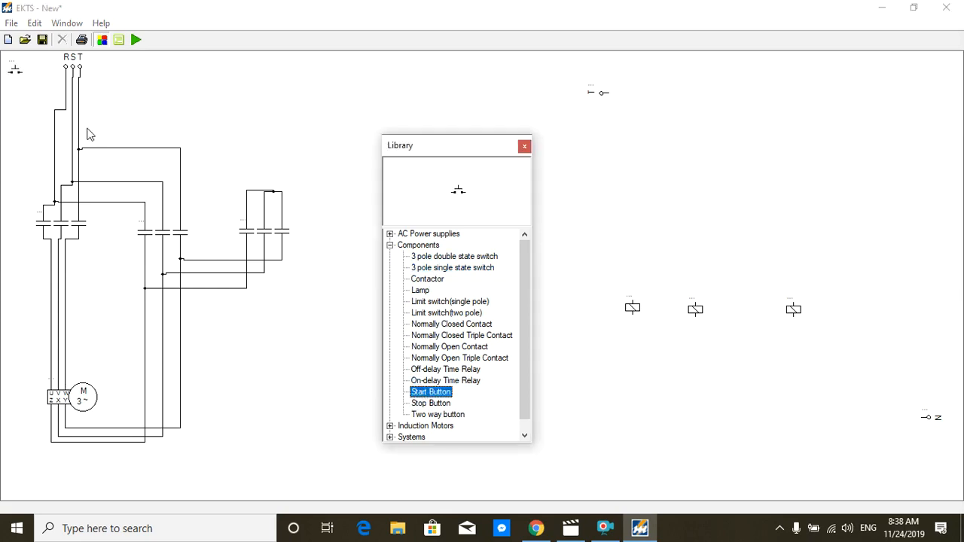
left_click_drag(15, 73, 642, 154)
right_click(643, 154)
mouse_move(703, 165)
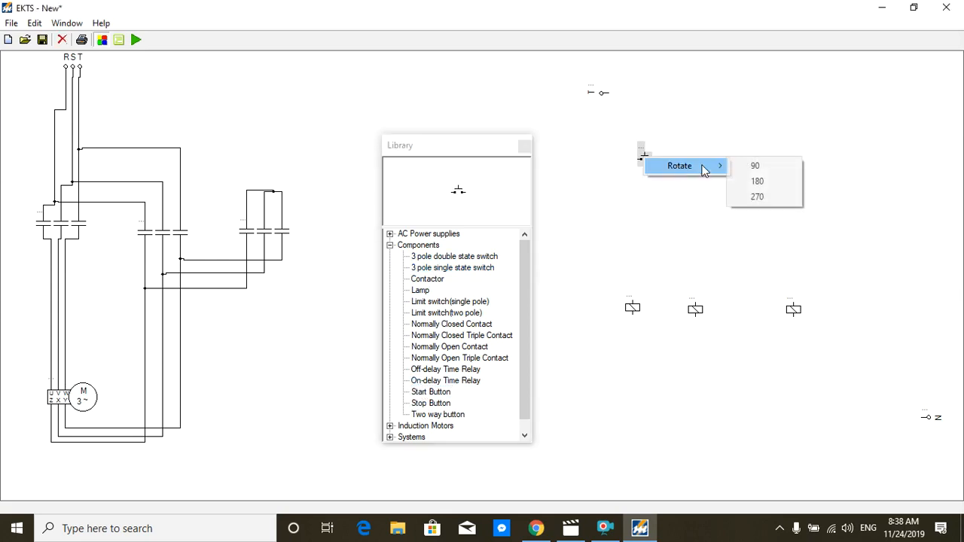
left_click(746, 167)
left_click(667, 206)
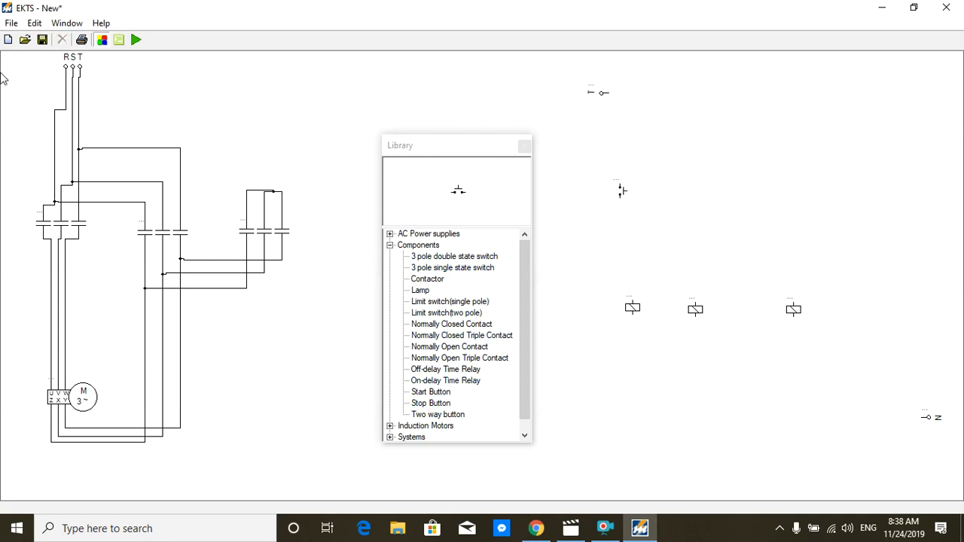
Step: Place a stop button above the start button, rotated 90 degrees, and shift the L3 supply slightly left
left_click(441, 404)
left_click(89, 117)
left_click_drag(89, 117, 618, 133)
right_click(617, 133)
mouse_move(658, 143)
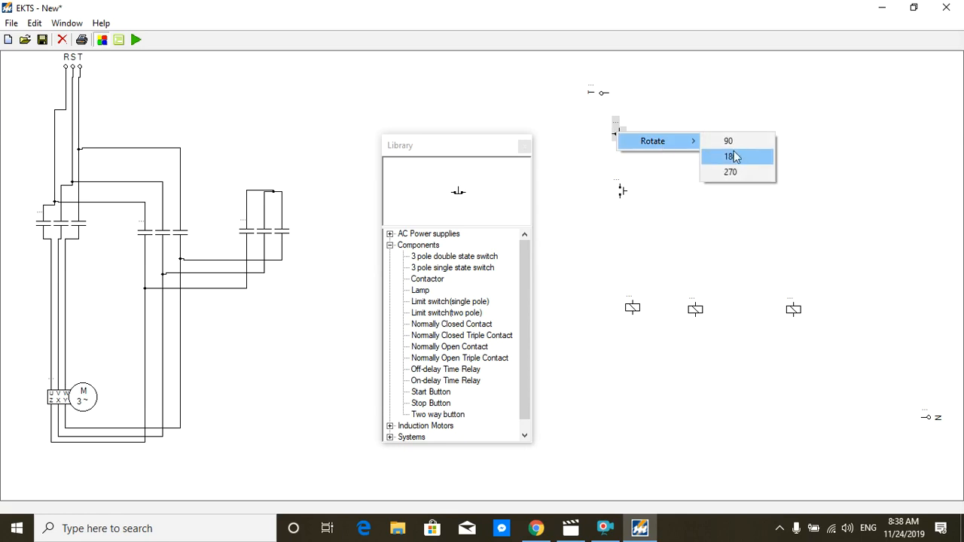
left_click(730, 143)
left_click_drag(600, 93, 578, 91)
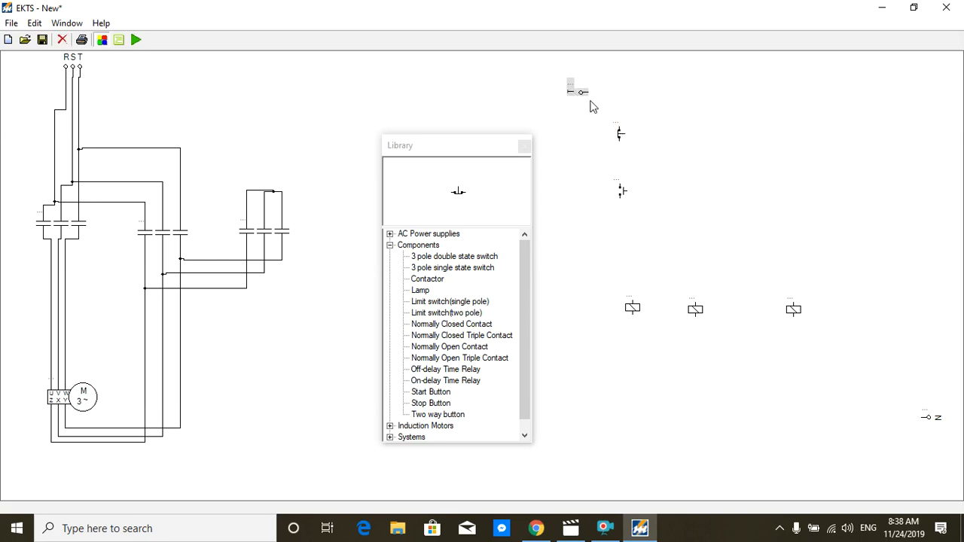
Step: Place a normally open contact to the right of the start button and rotate it 90 degrees
double_click(455, 349)
left_click_drag(15, 72, 653, 194)
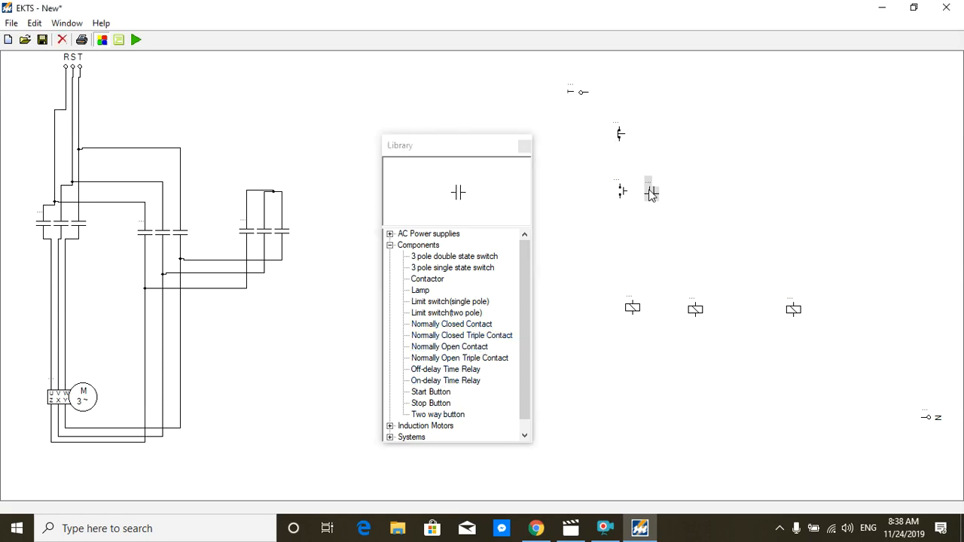
right_click(652, 194)
mouse_move(697, 200)
left_click(766, 198)
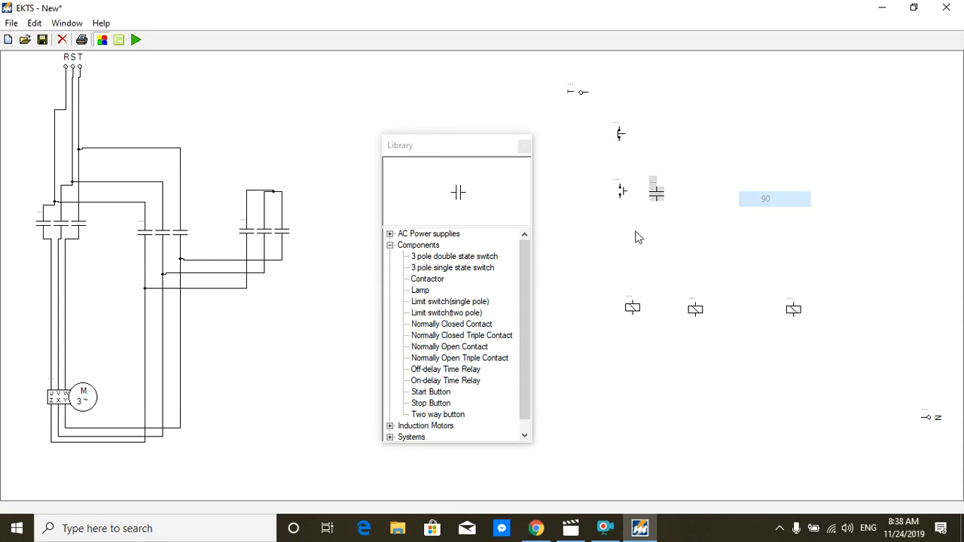
left_click(620, 249)
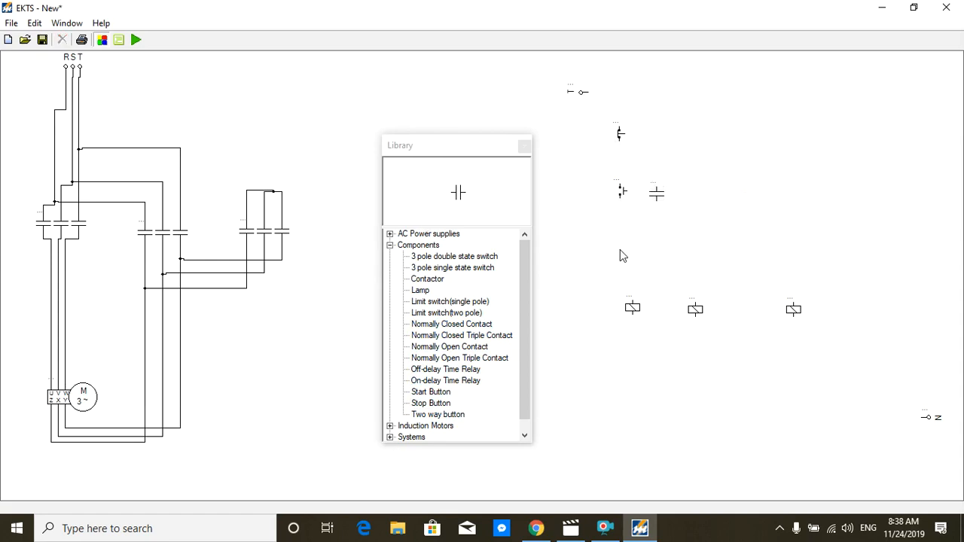
Step: Place a second normally open contact to the right of the first one and rotate it 90 degrees
left_click(438, 347)
left_click(705, 198)
right_click(707, 202)
mouse_move(738, 210)
left_click(818, 207)
left_click_drag(699, 187, 696, 195)
left_click(653, 240)
Step: Wire the L3 supply in series through the stop button, start button and first contactor coil to the Neutral supply
left_click_drag(594, 96, 619, 132)
left_click_drag(619, 142, 620, 308)
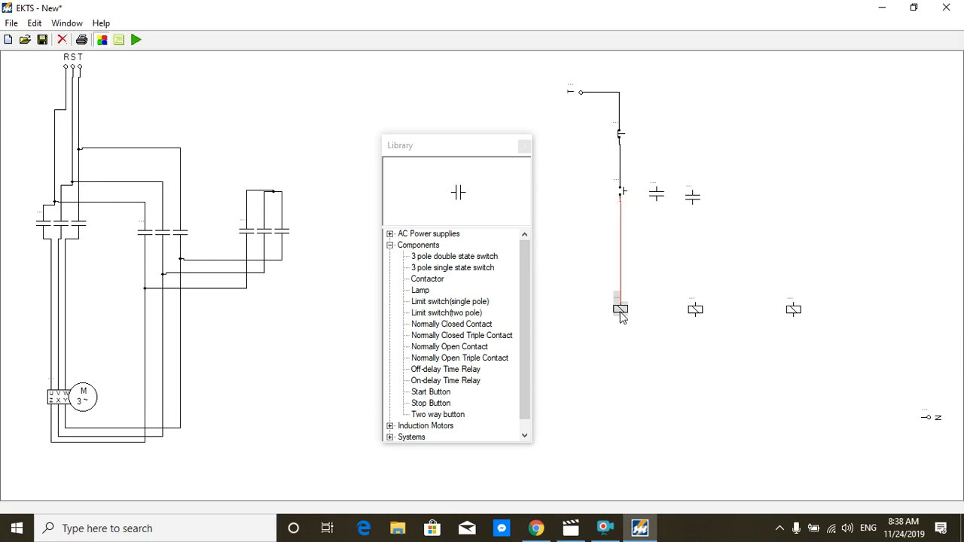
left_click_drag(621, 316, 928, 418)
Step: Connect the lower terminals of the second and third contactor coils to the neutral line and align both coils above their wires
left_click_drag(727, 321, 713, 419)
left_click(705, 436)
left_click_drag(695, 311, 687, 346)
left_click(702, 369)
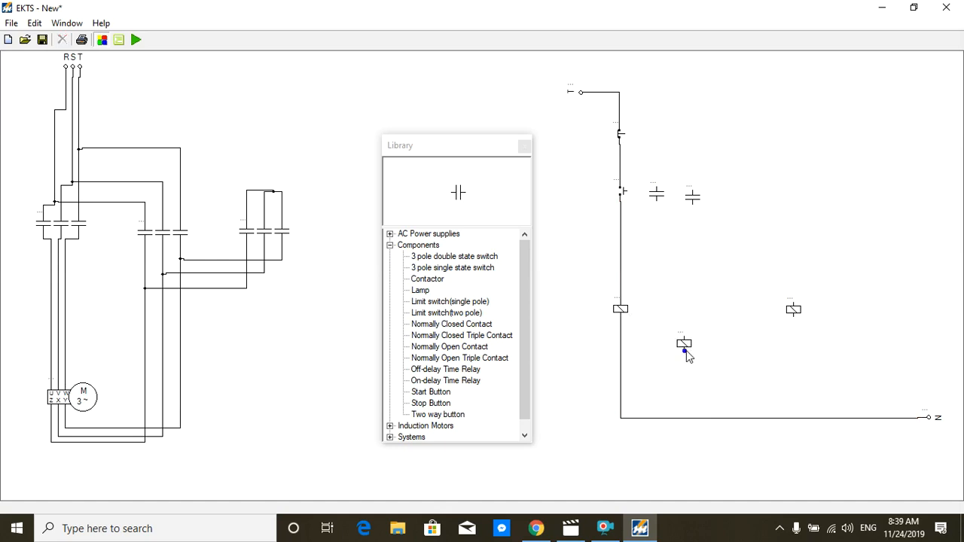
left_click_drag(687, 410, 681, 418)
left_click_drag(795, 319, 794, 418)
left_click(797, 315)
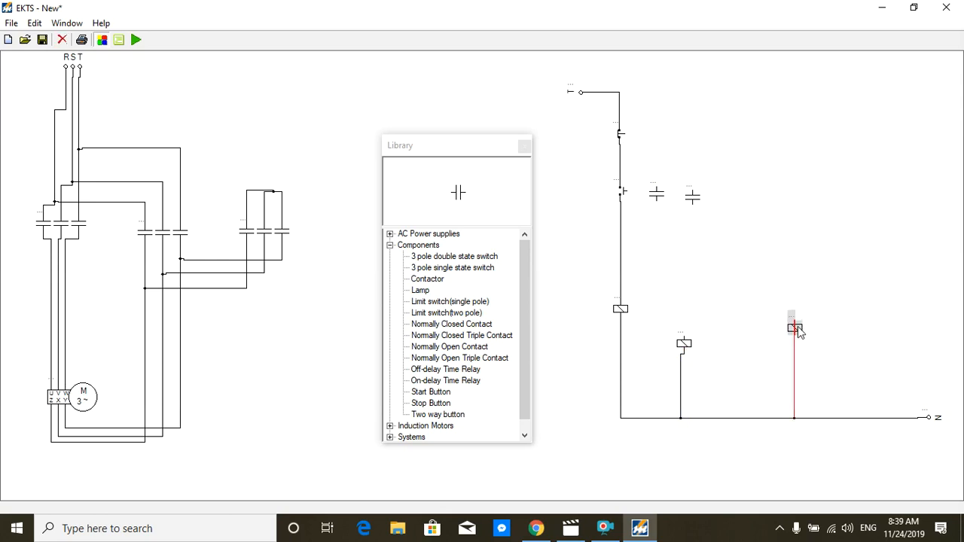
mouse_move(797, 316)
left_mouse_down()
mouse_move(797, 328)
mouse_move(797, 315)
left_mouse_up()
left_click(830, 336)
left_click_drag(687, 345, 681, 309)
Step: Place an on-delay time relay between the second and third contactor coils, rotate it 90 degrees, and connect it to the neutral line
left_click(457, 370)
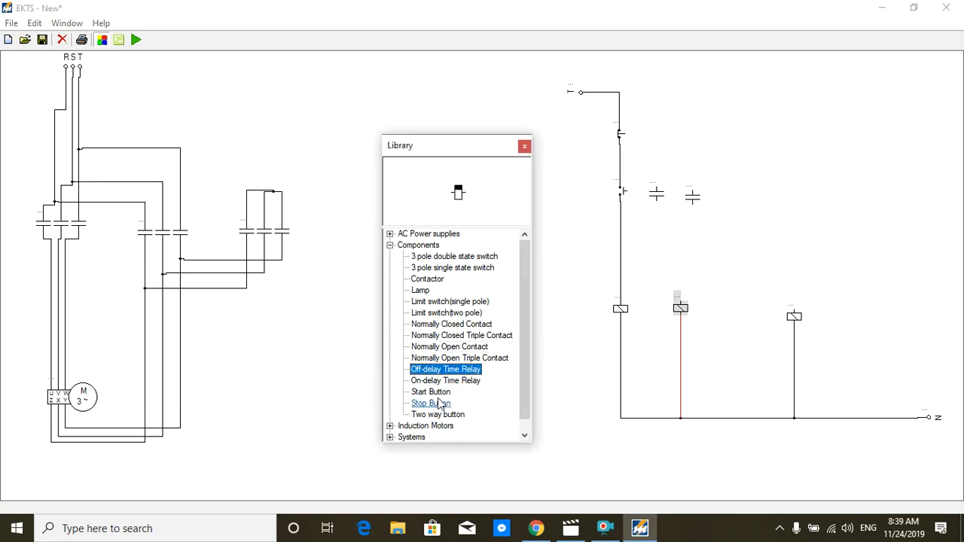
left_click(452, 382)
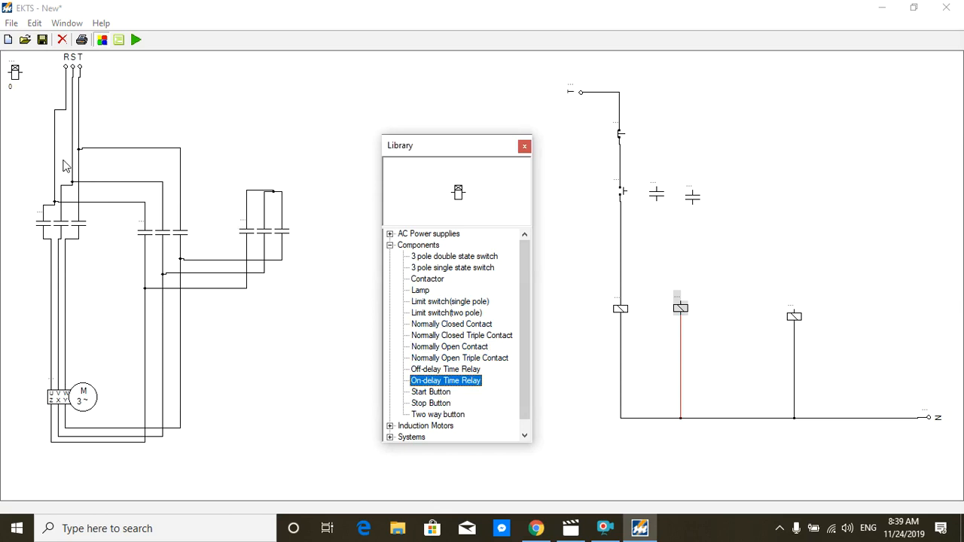
right_click(752, 325)
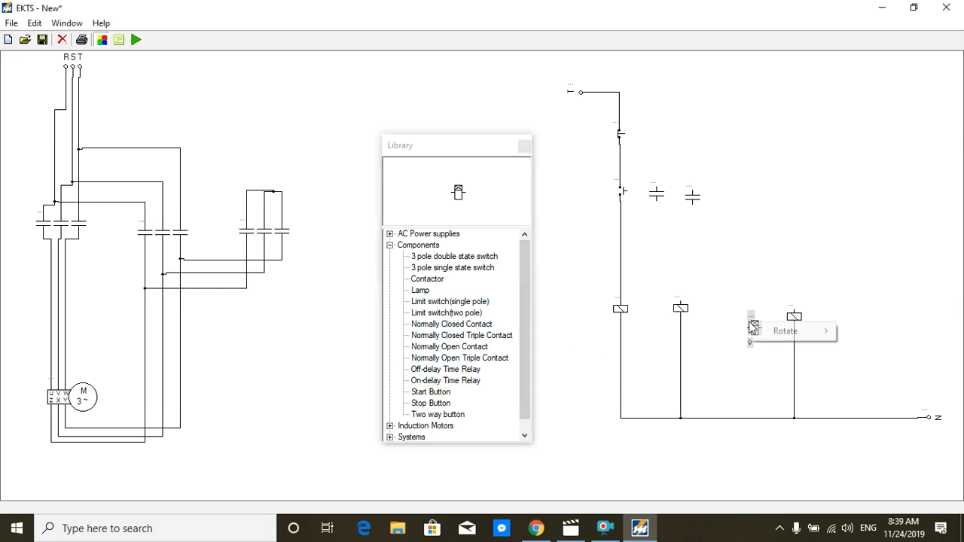
mouse_move(785, 333)
left_click(855, 330)
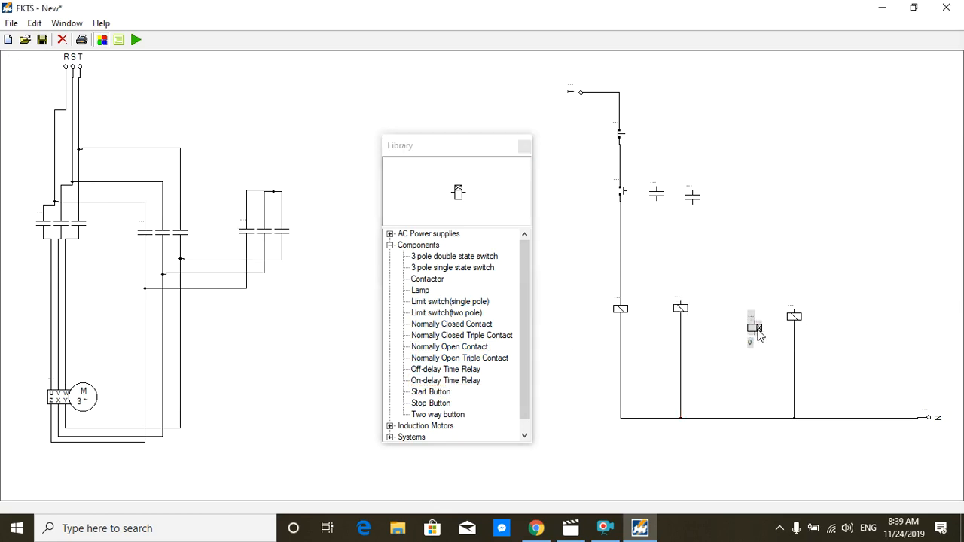
left_click(736, 313)
left_click_drag(737, 314, 738, 421)
left_click(734, 337)
Step: Set the time relay's delay to 10 and name the relay T1
double_click(728, 326)
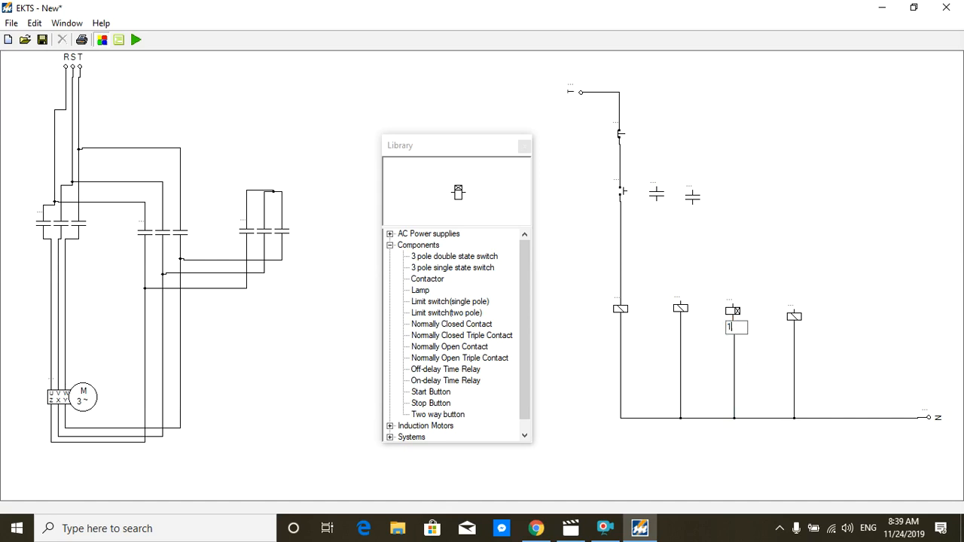
key("Return")
double_click(730, 303)
double_click(742, 302)
key("Return")
Step: Name the rightmost contactor coil KD, the middle one KS and the leftmost one K1
double_click(792, 307)
key("Return")
double_click(675, 297)
key("Return")
double_click(618, 299)
key("Return")
Step: Wire the first normally open contact in parallel with the start button
left_click(660, 194)
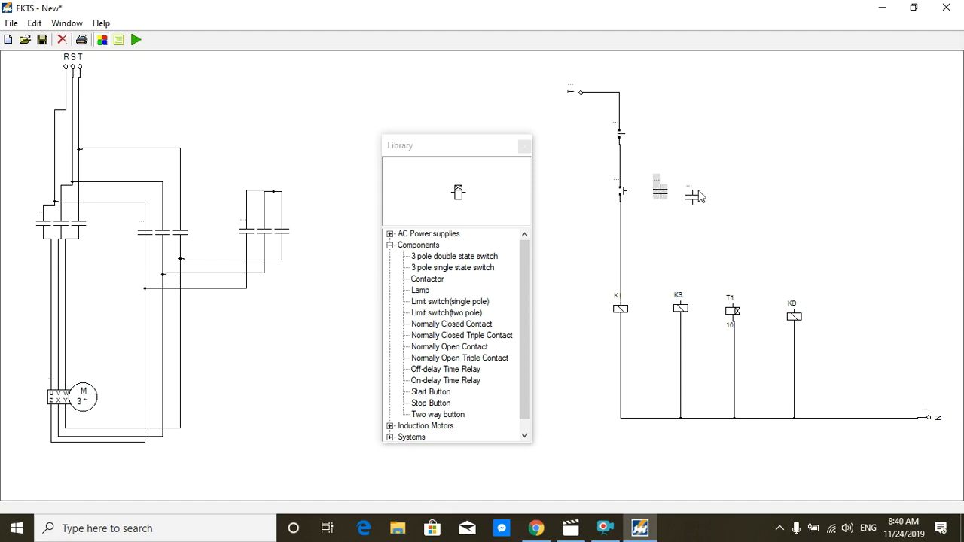
mouse_move(693, 198)
left_mouse_down()
mouse_move(697, 190)
mouse_move(620, 180)
mouse_move(620, 208)
mouse_move(639, 202)
mouse_move(645, 227)
left_mouse_up()
left_click(631, 279)
left_click_drag(641, 184, 641, 148)
left_click(683, 167)
Step: Assign the contact beside the start button to K1 and the other normally open contact to KS
double_click(657, 189)
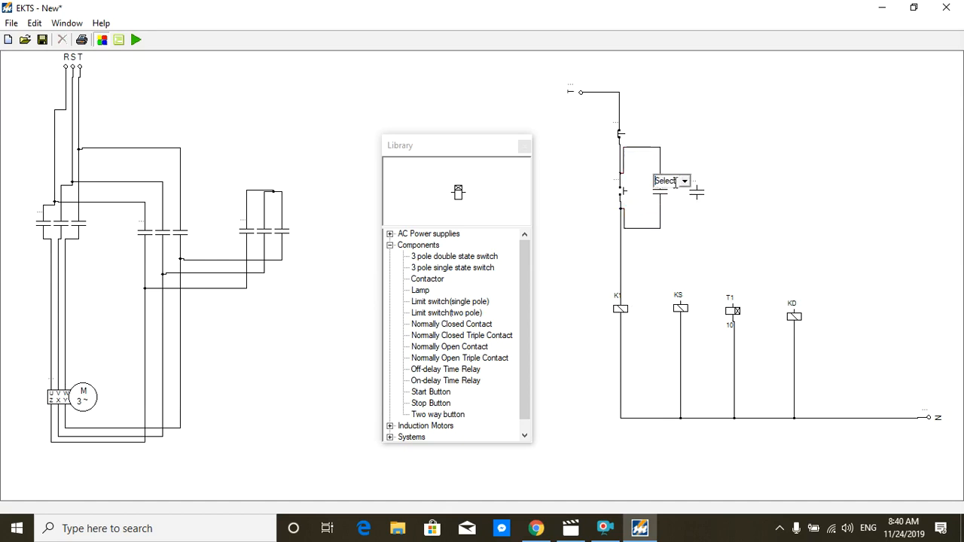
left_click(686, 181)
left_click(666, 194)
double_click(696, 188)
left_click(721, 181)
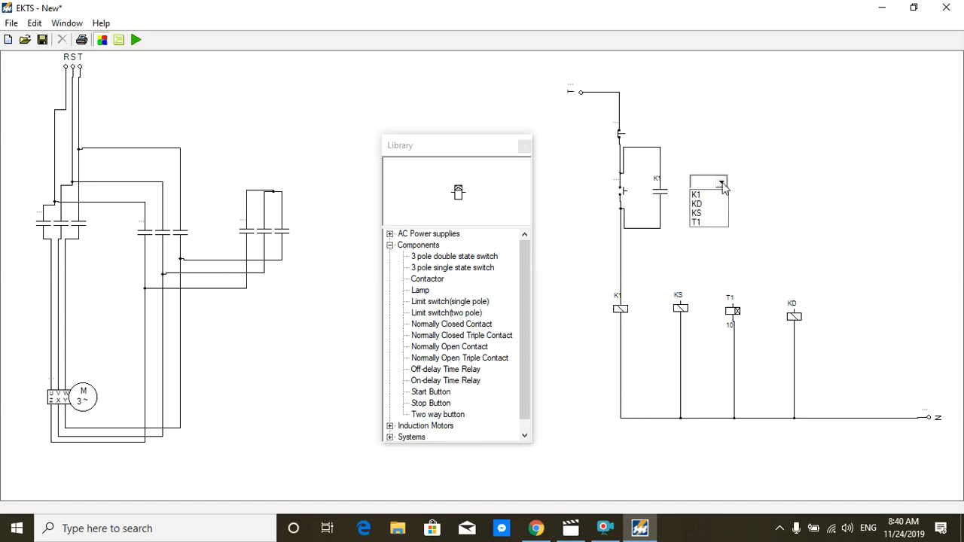
left_click(700, 213)
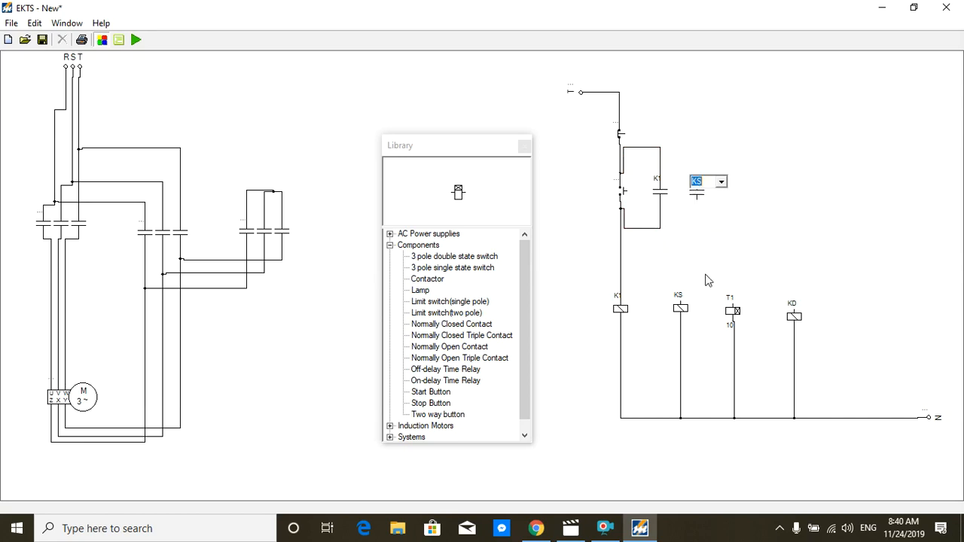
Step: Wire the KS contact in parallel with the K1 contact and route its wires outside the K1 branch
left_click_drag(698, 202, 660, 215)
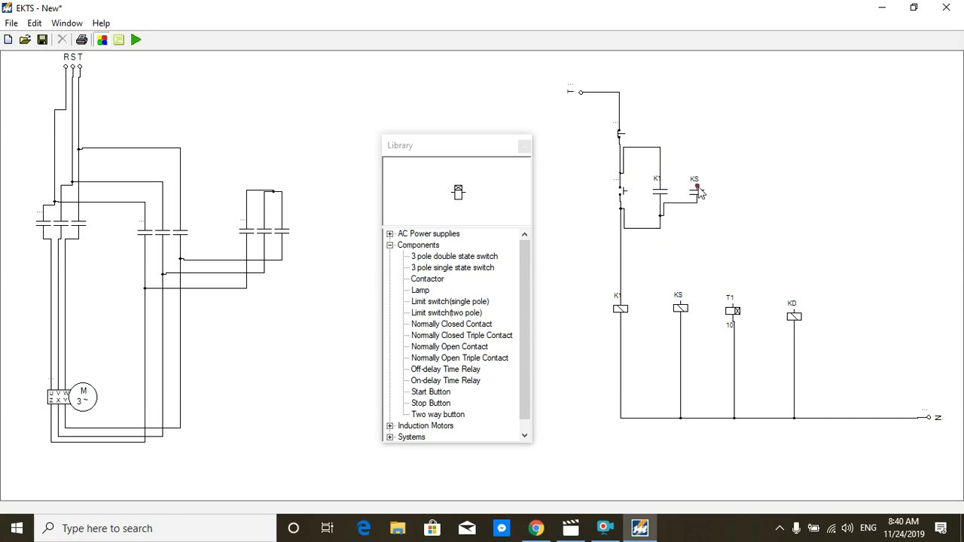
left_click_drag(697, 187, 657, 172)
mouse_move(697, 190)
left_mouse_down()
mouse_move(660, 166)
mouse_move(681, 150)
left_mouse_up()
left_click_drag(687, 202, 688, 230)
left_click(754, 202)
Step: Place a normally closed contact horizontally between coils K1 and KS and connect its left terminal to the wire above K1
left_click(457, 325)
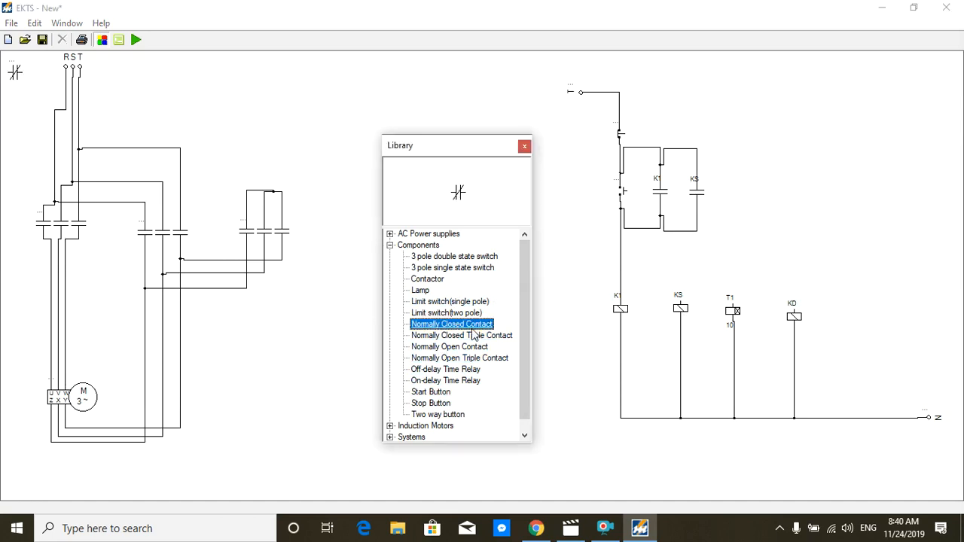
left_click_drag(13, 72, 649, 270)
right_click(645, 271)
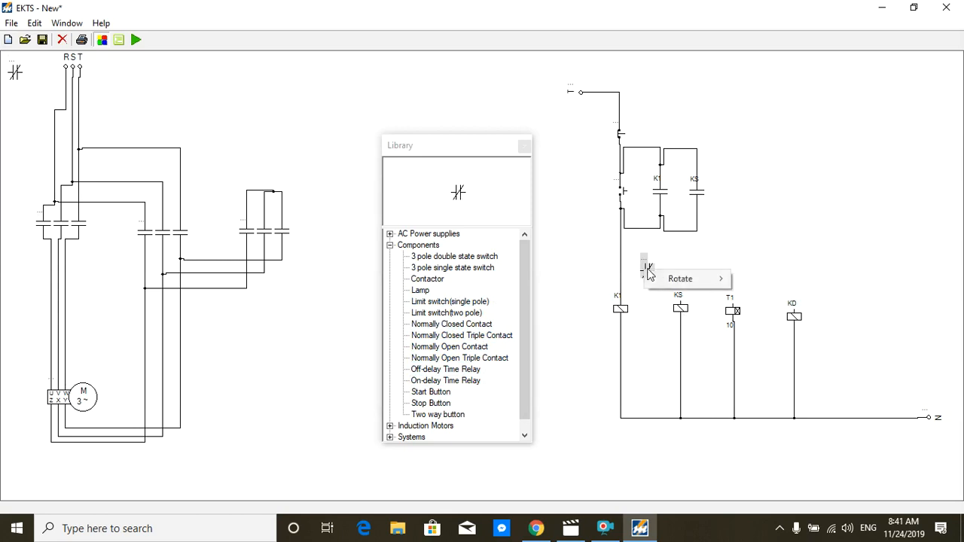
mouse_move(672, 280)
left_click(750, 277)
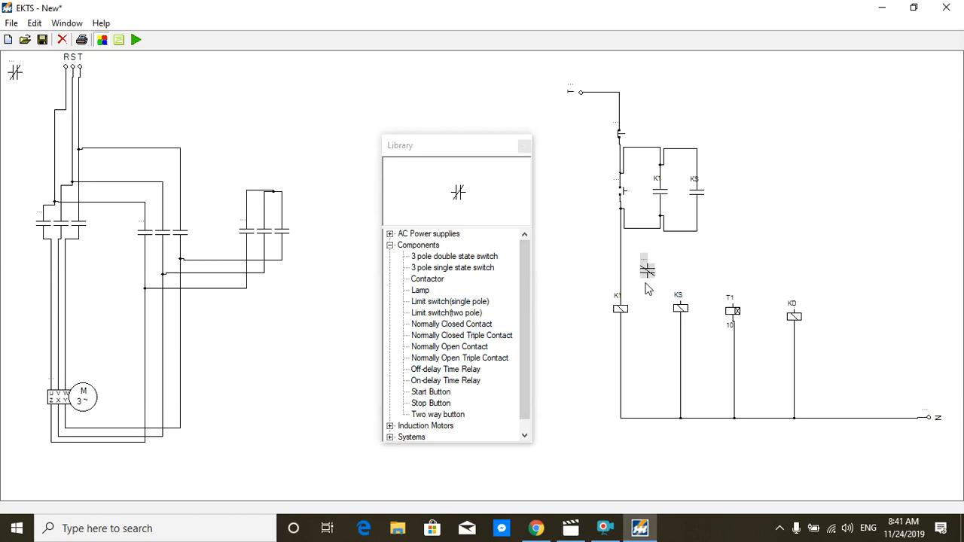
right_click(646, 274)
left_click(754, 278)
mouse_move(640, 271)
left_mouse_down()
mouse_move(609, 275)
mouse_move(623, 270)
left_mouse_up()
left_click(672, 269)
Step: Place a second normally closed contact rotated 90 degrees directly above coil KS and wire its upper terminal to the horizontal contact
left_click_drag(17, 72, 676, 285)
right_click(676, 283)
mouse_move(696, 283)
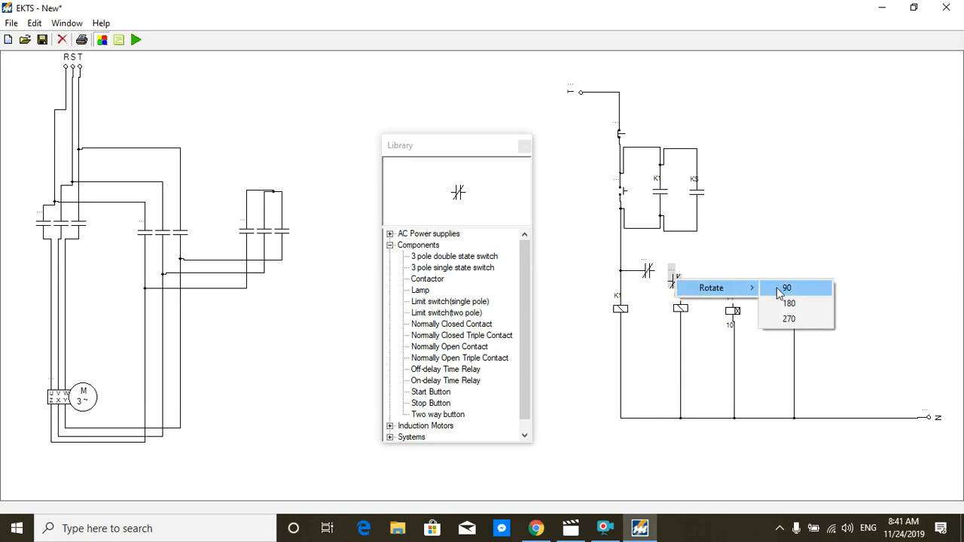
left_click(728, 286)
left_click(703, 311)
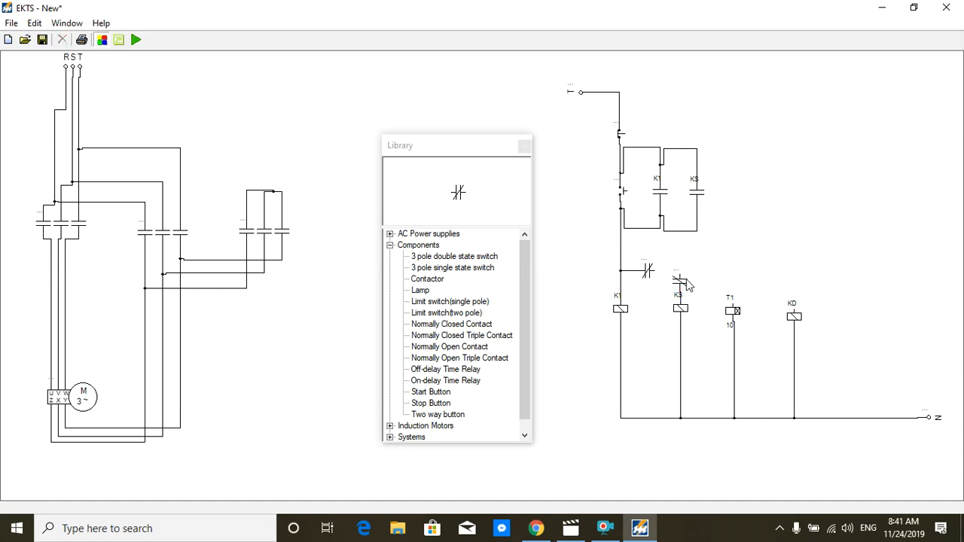
left_click_drag(680, 275, 656, 276)
Step: Assign the horizontal normally closed contact to KD and the normally closed contact above coil KS to T1
double_click(645, 265)
left_click(672, 260)
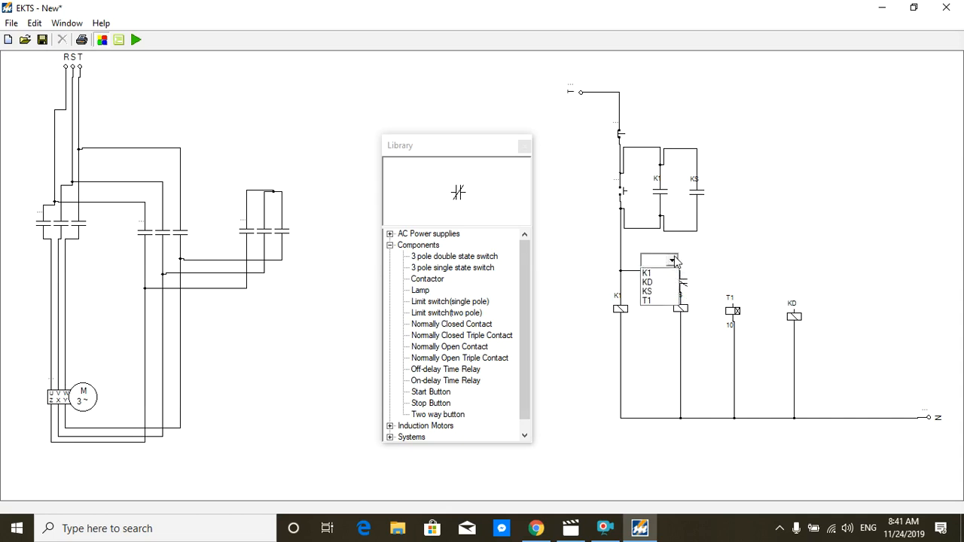
left_click(661, 282)
left_click(743, 250)
left_click(680, 279)
left_click(704, 271)
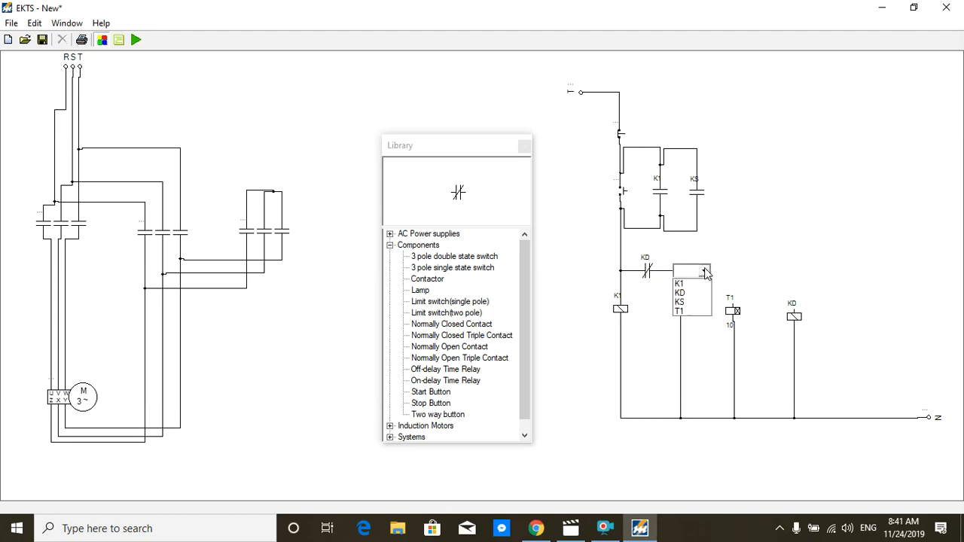
left_click(687, 312)
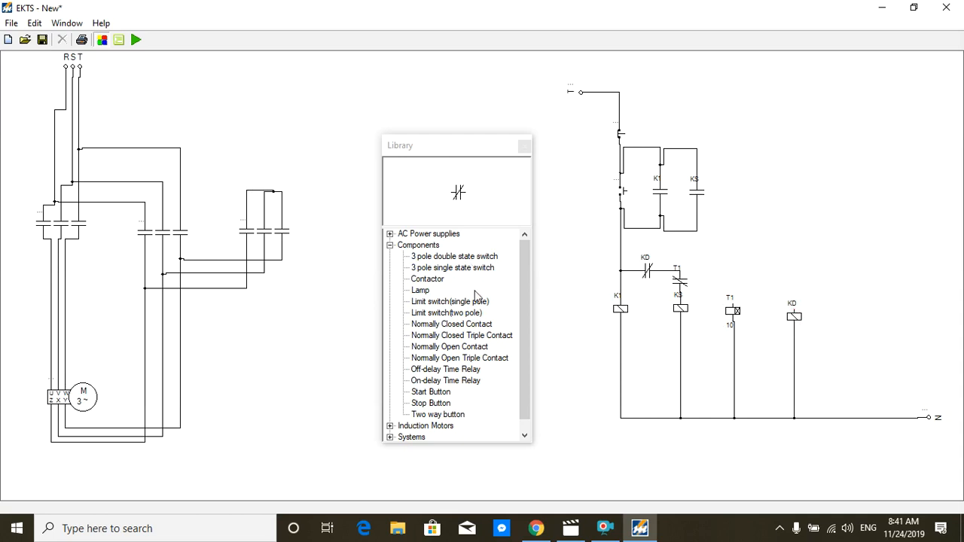
Step: Place two normally open contacts rotated 90 degrees, one above coil KD and the other to its right
left_click(452, 348)
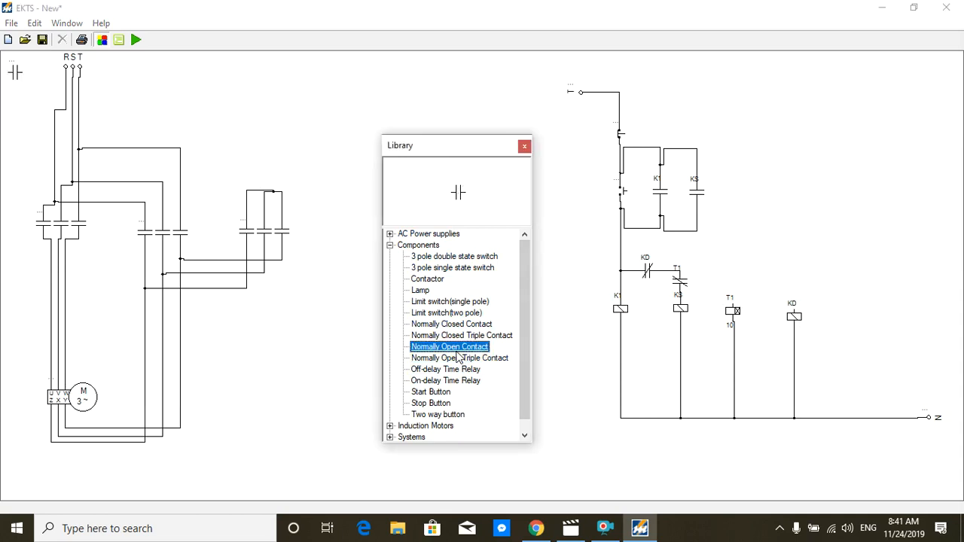
left_click_drag(15, 73, 736, 305)
right_click(835, 282)
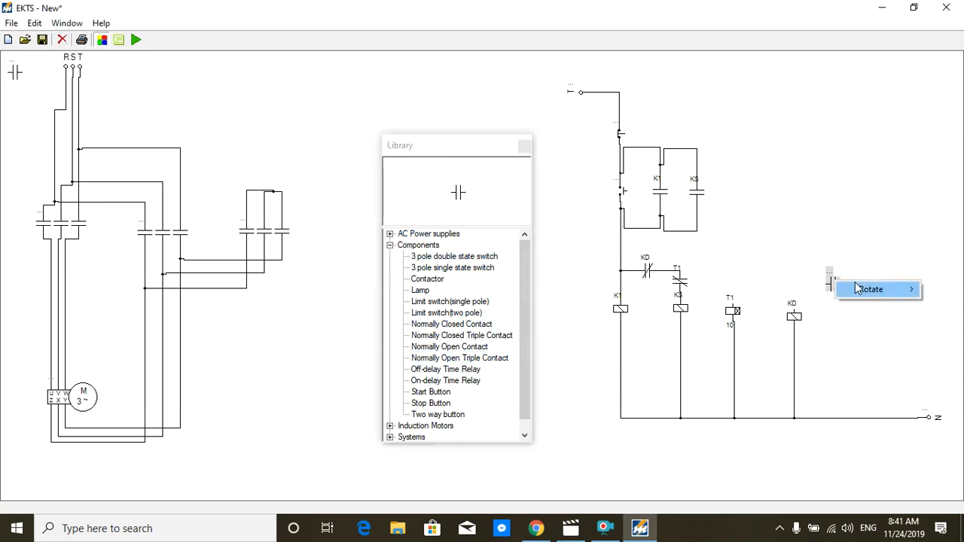
mouse_move(911, 293)
left_click(823, 290)
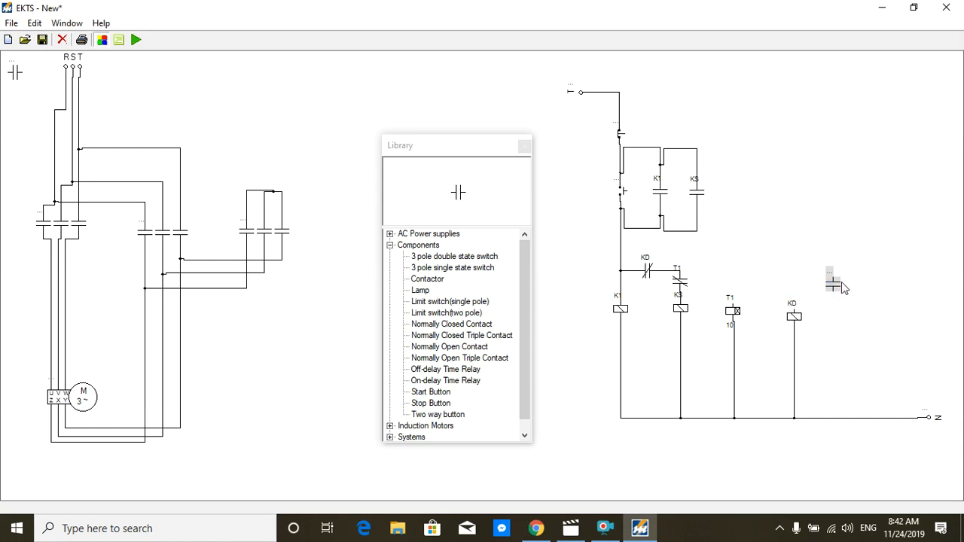
left_click_drag(15, 73, 789, 285)
right_click(789, 285)
mouse_move(825, 289)
left_click(896, 289)
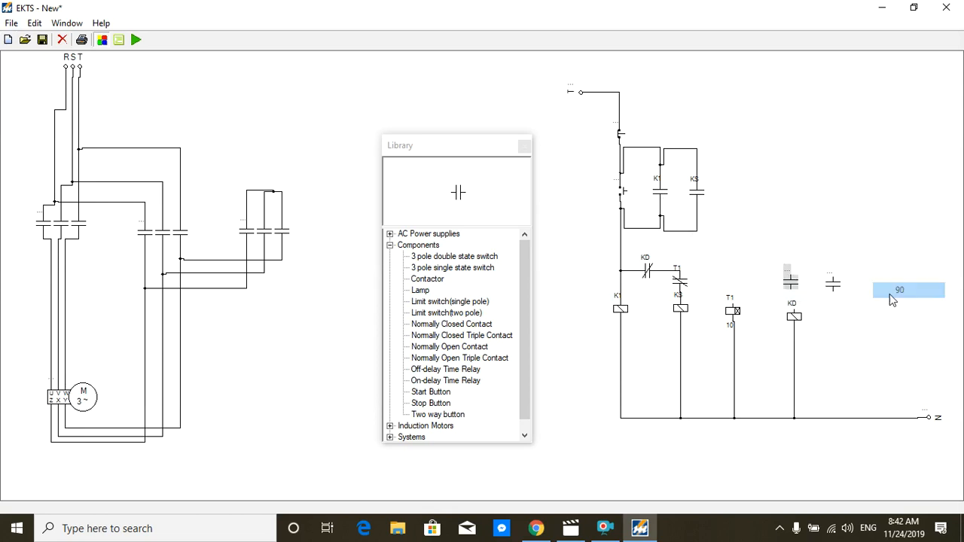
left_click(795, 286)
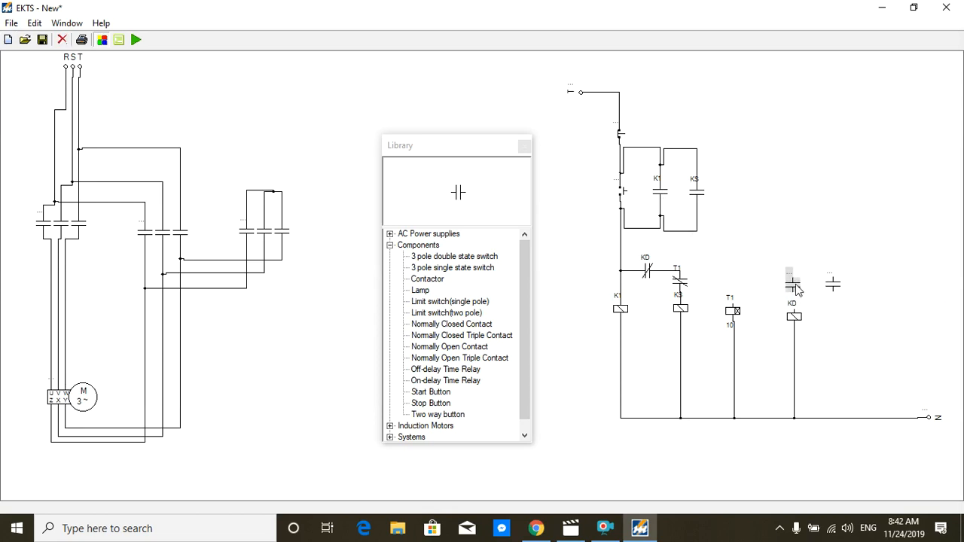
Step: Wire both normally open contacts' lower terminals to coil KD and the upper terminal of the contact above KD to the line feeding K1
left_click(798, 294)
left_click(794, 309)
left_click(833, 292)
left_click(795, 300)
left_click(793, 280)
left_click(621, 252)
left_click_drag(712, 276, 723, 240)
left_click(868, 230)
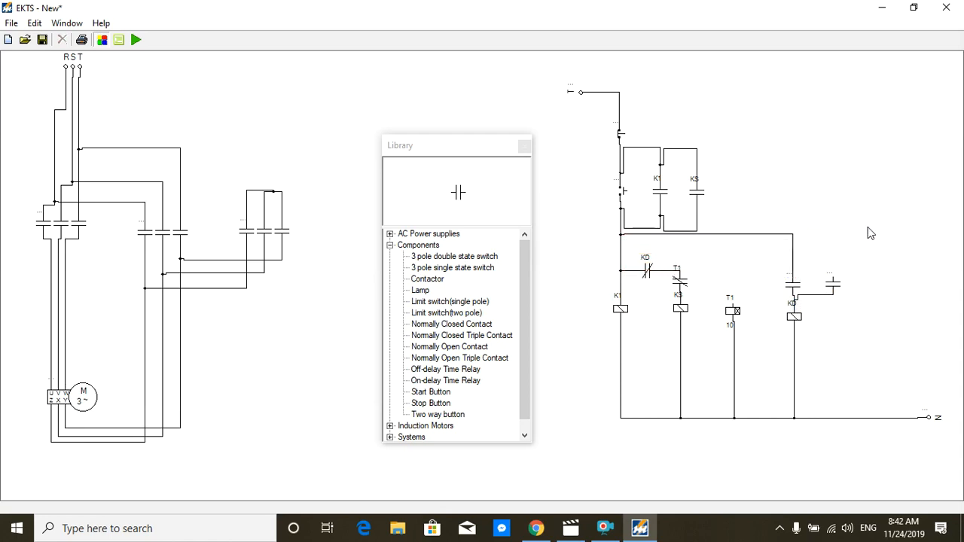
Step: Connect the outer contact's upper terminal to the KD branch feed and route its lower wire down level with coil KD
mouse_move(833, 277)
left_mouse_down()
mouse_move(793, 261)
mouse_move(809, 269)
mouse_move(811, 252)
left_mouse_up()
left_click_drag(811, 295, 815, 320)
left_click(895, 302)
Step: Assign the normally open contact above coil KD to T1 and the contact parallel to it to KD
double_click(793, 280)
left_click(817, 274)
left_click(795, 317)
left_click(879, 316)
double_click(830, 273)
left_click(857, 274)
left_click(876, 292)
Step: Place a normally closed contact rotated 90 degrees above timer coil T1 and wire it between the coil and the horizontal feed line
left_click(433, 325)
left_click_drag(16, 71, 724, 268)
right_click(727, 274)
mouse_move(757, 275)
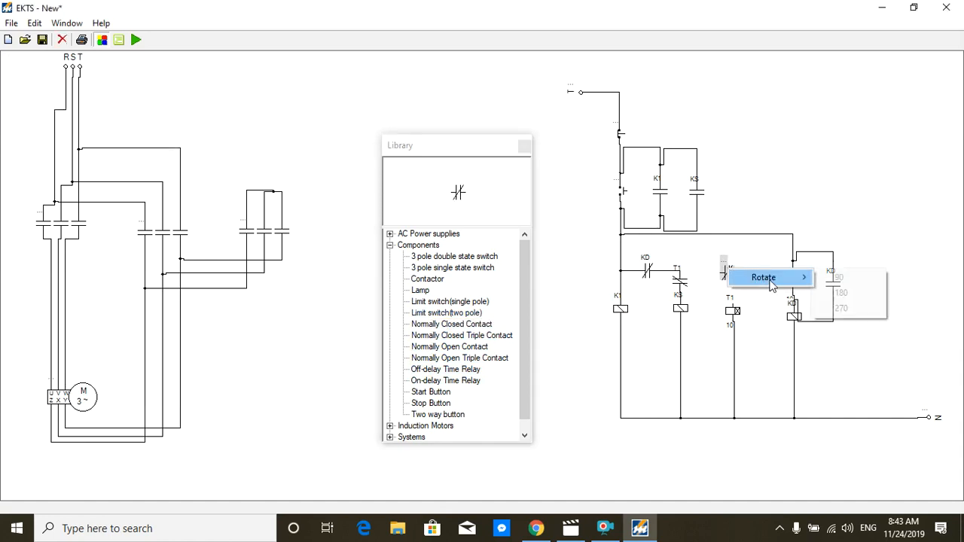
left_click(787, 275)
mouse_move(727, 272)
left_mouse_down()
mouse_move(735, 274)
mouse_move(733, 321)
mouse_move(735, 309)
left_mouse_up()
left_click(757, 278)
left_click_drag(731, 266, 729, 234)
Step: Assign the normally closed contact above timer coil T1 to KD
double_click(731, 269)
left_click(754, 262)
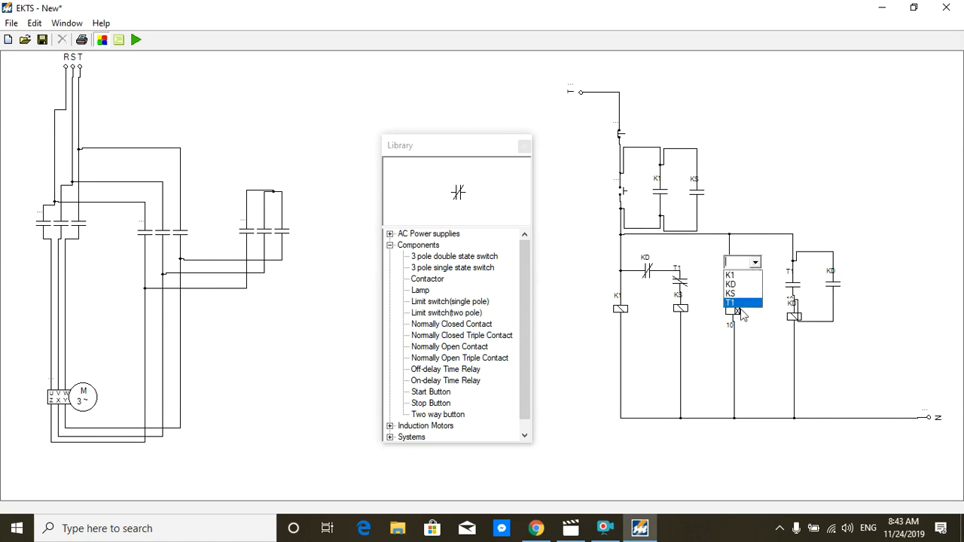
left_click(744, 292)
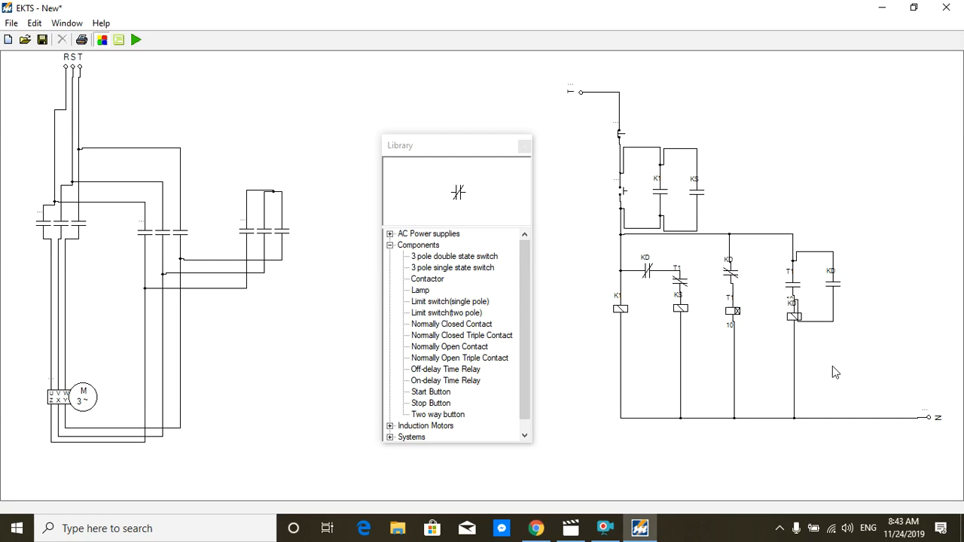
Step: Assign the power circuit's three triple contacts, from left to right, to K1, KD and KS
double_click(244, 221)
left_click(272, 221)
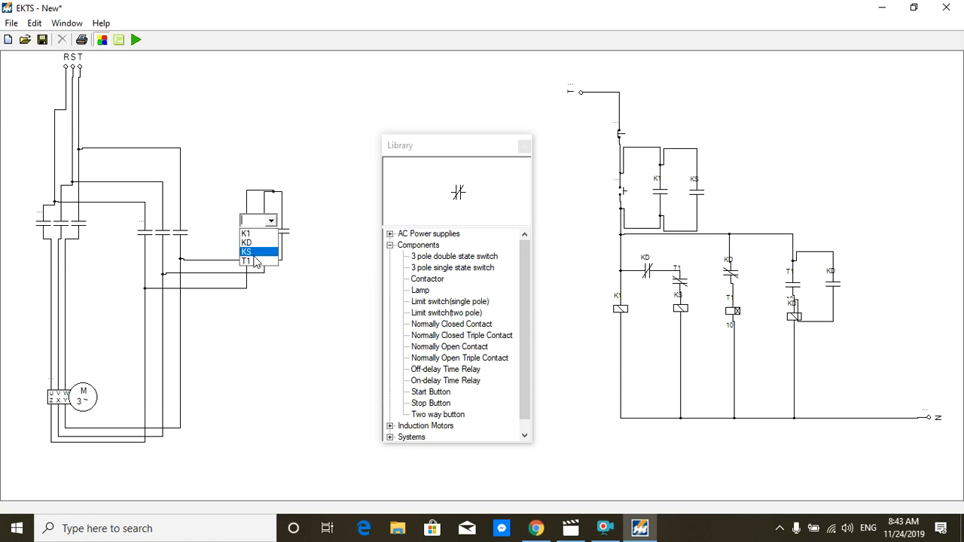
left_click(253, 252)
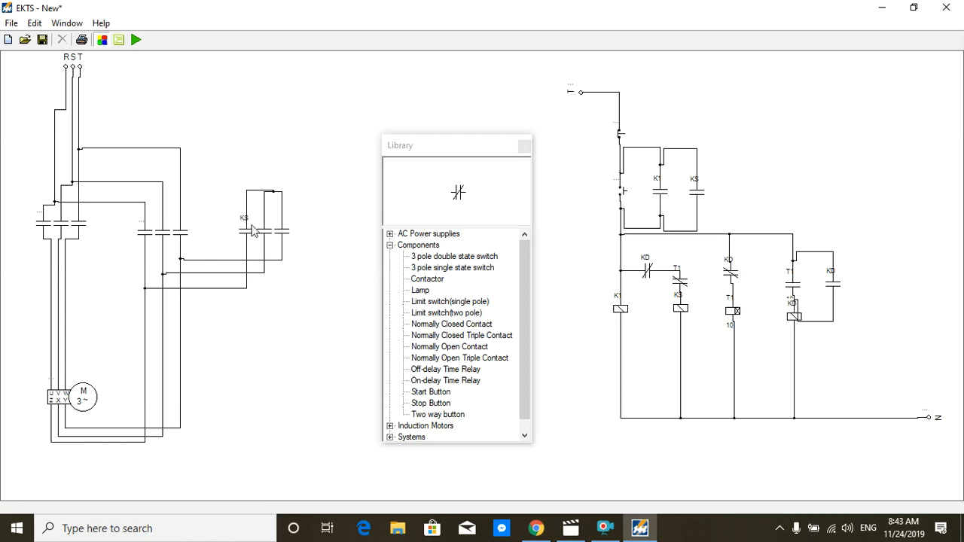
double_click(144, 227)
left_click(171, 224)
left_click(158, 241)
double_click(38, 225)
left_click(68, 213)
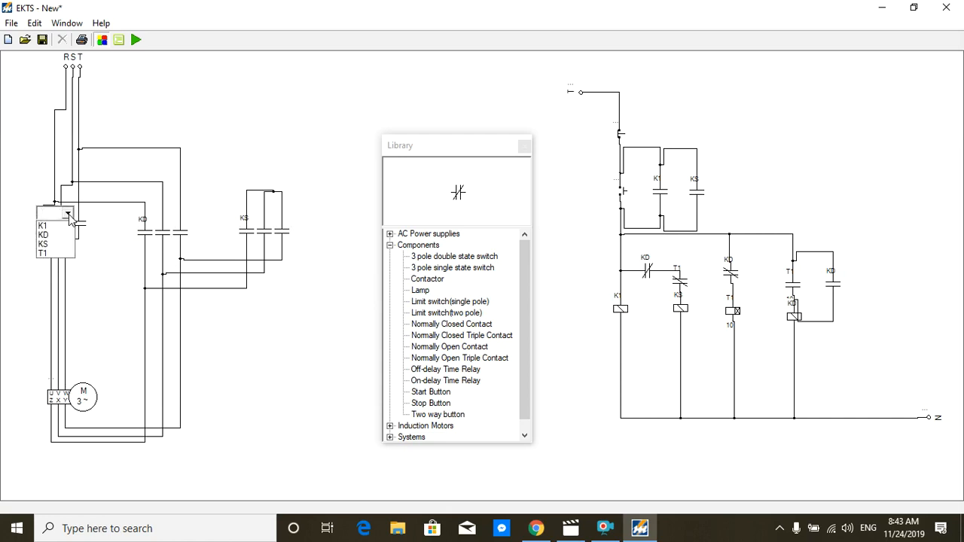
left_click(42, 225)
left_click(109, 285)
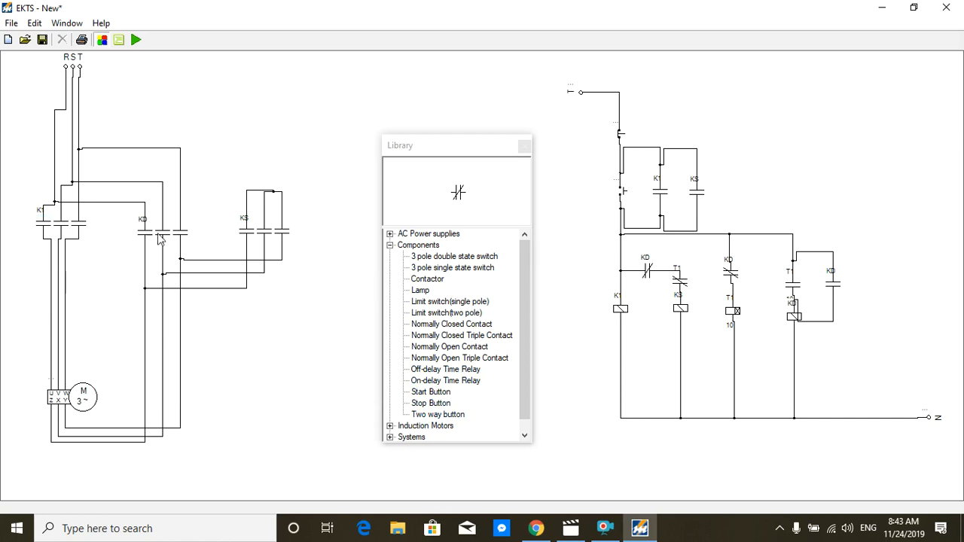
Step: Test the starter in simulation by operating the start button, and end the simulation after the changeover from star to delta
left_click(135, 39)
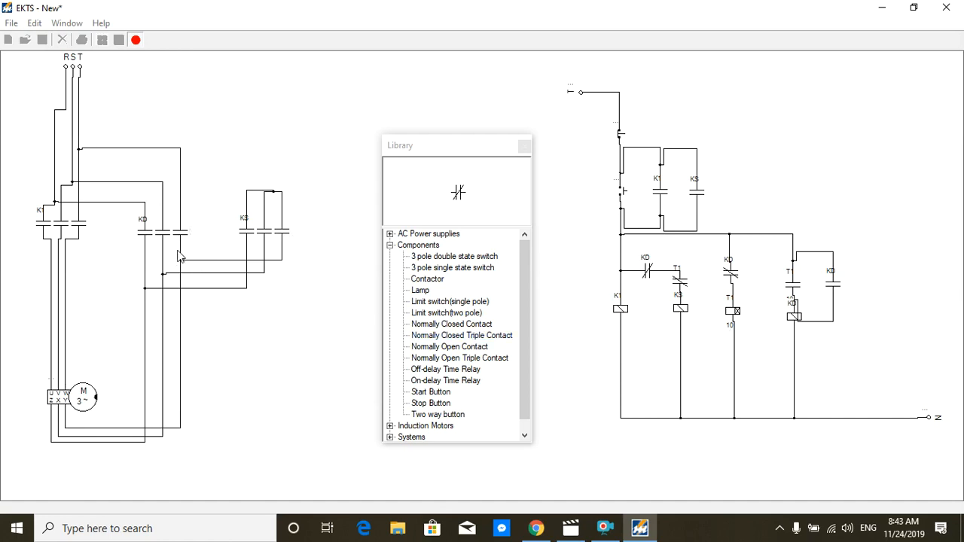
left_click(622, 198)
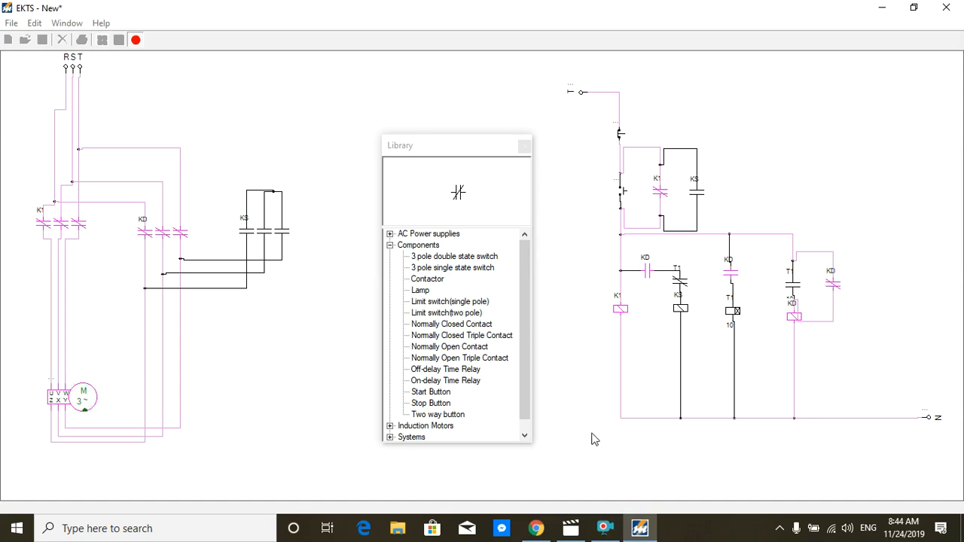
left_click(605, 528)
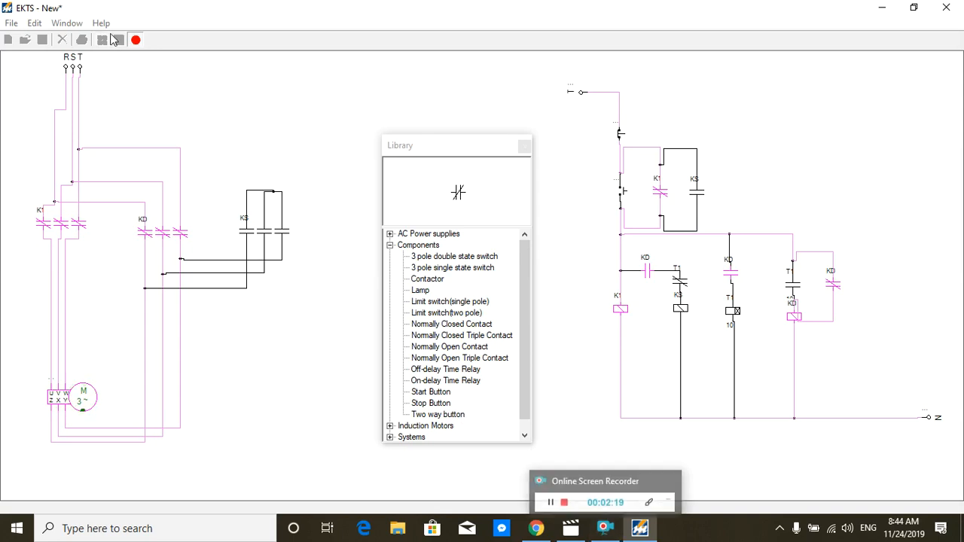
left_click(137, 42)
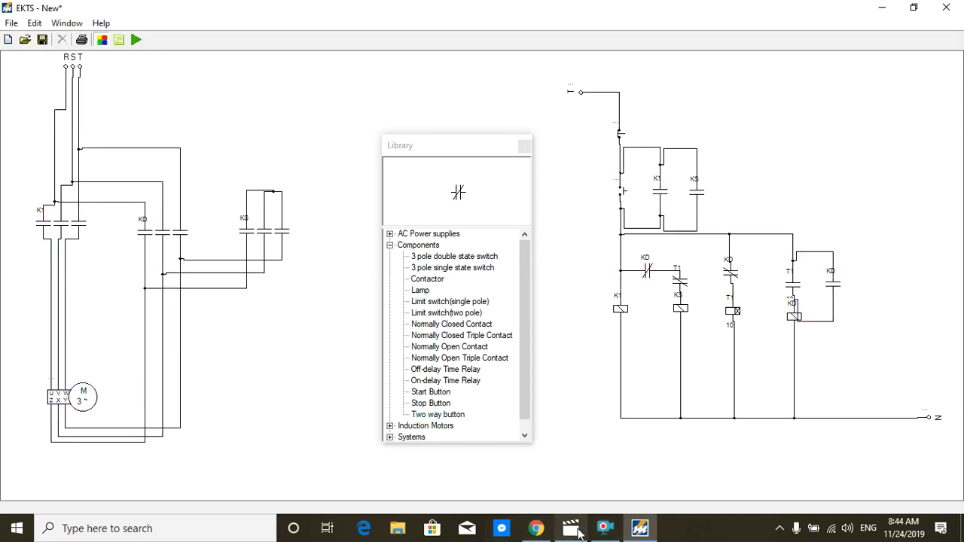